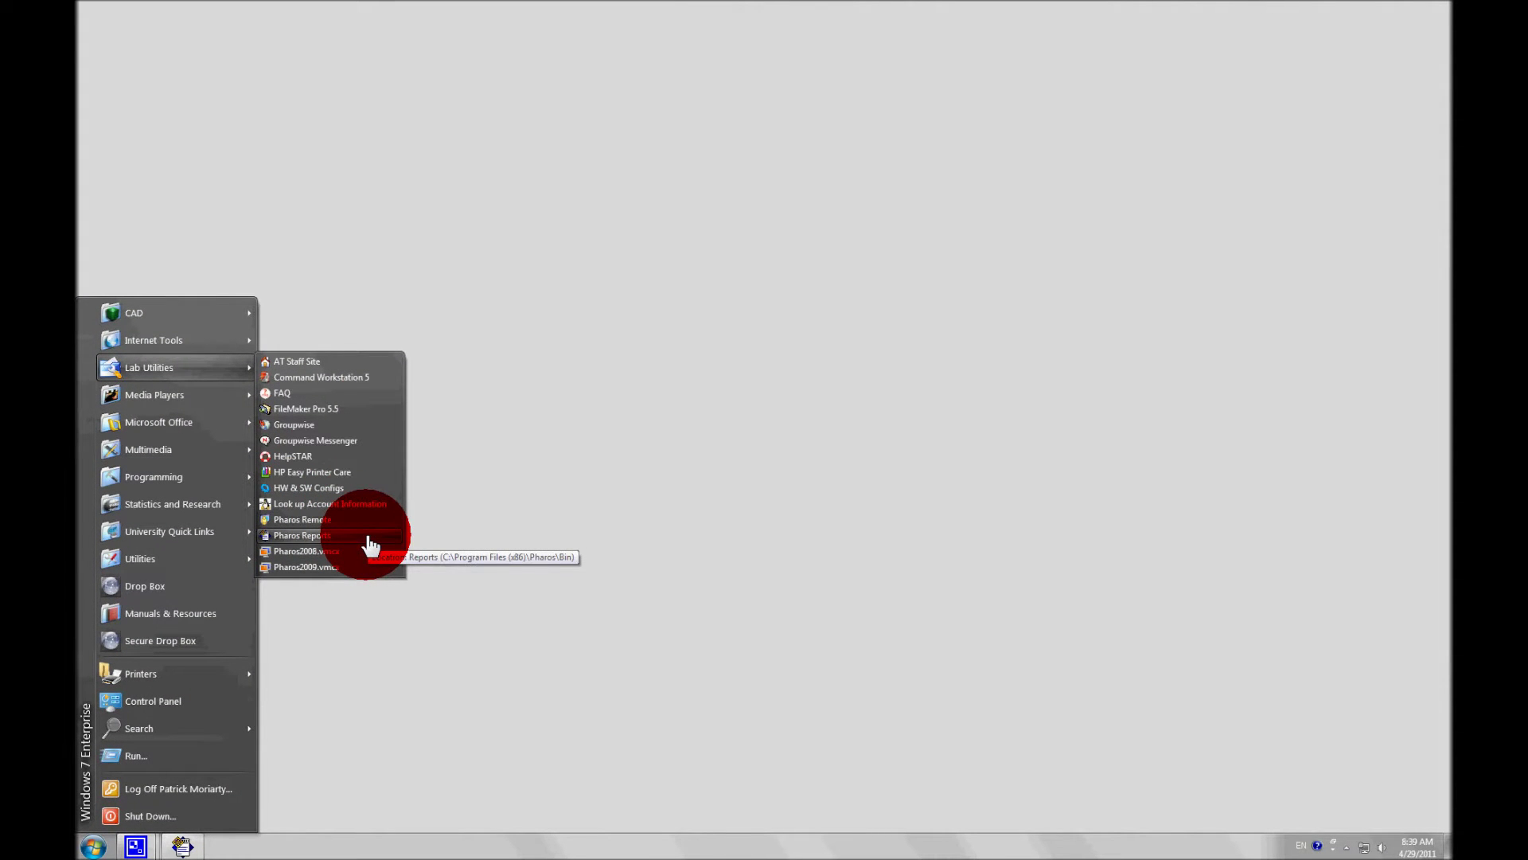
Step: Launch Pharos Reports and log on by entering the account password
{"action": "left_click", "coordinate": [369, 537]}
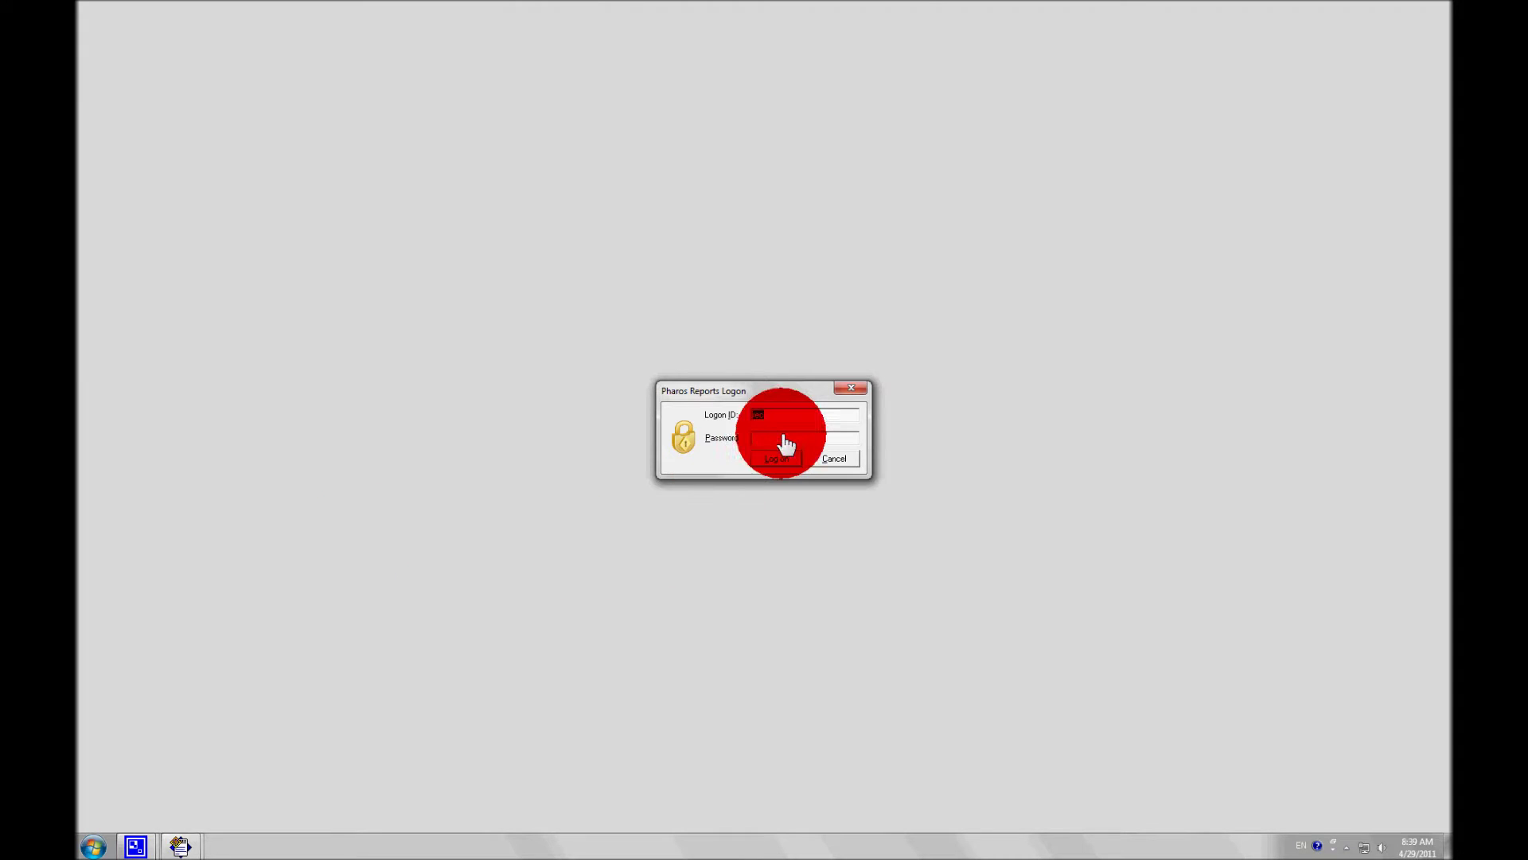
{"action": "left_click", "coordinate": [796, 439]}
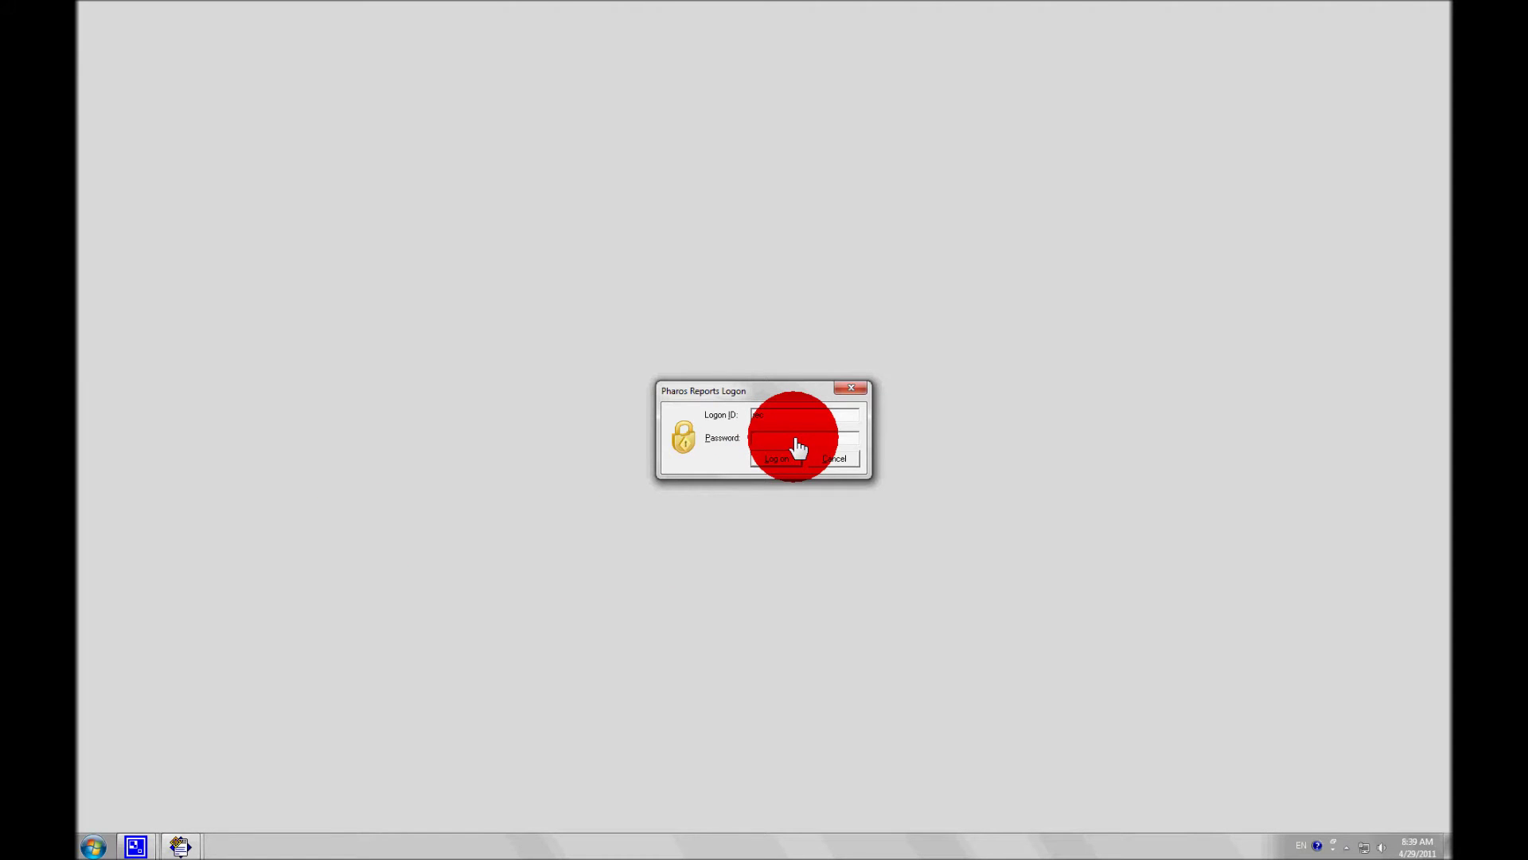
{"action": "key", "text": "Return"}
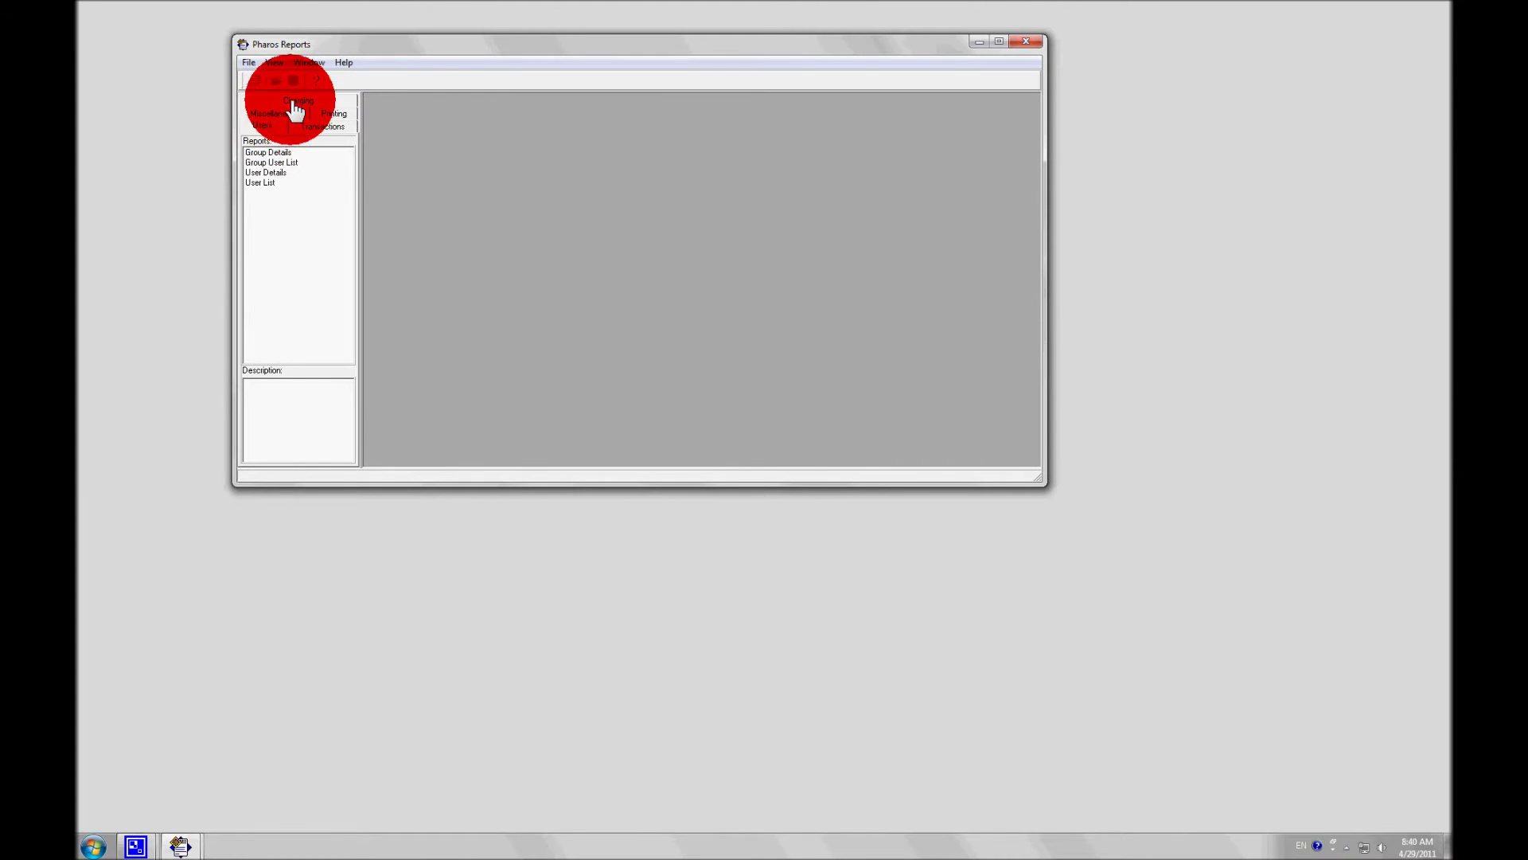
Step: Open the Printer Summary report from the Printing category, preview it for the default date range, and enlarge the window
{"action": "left_click", "coordinate": [343, 111]}
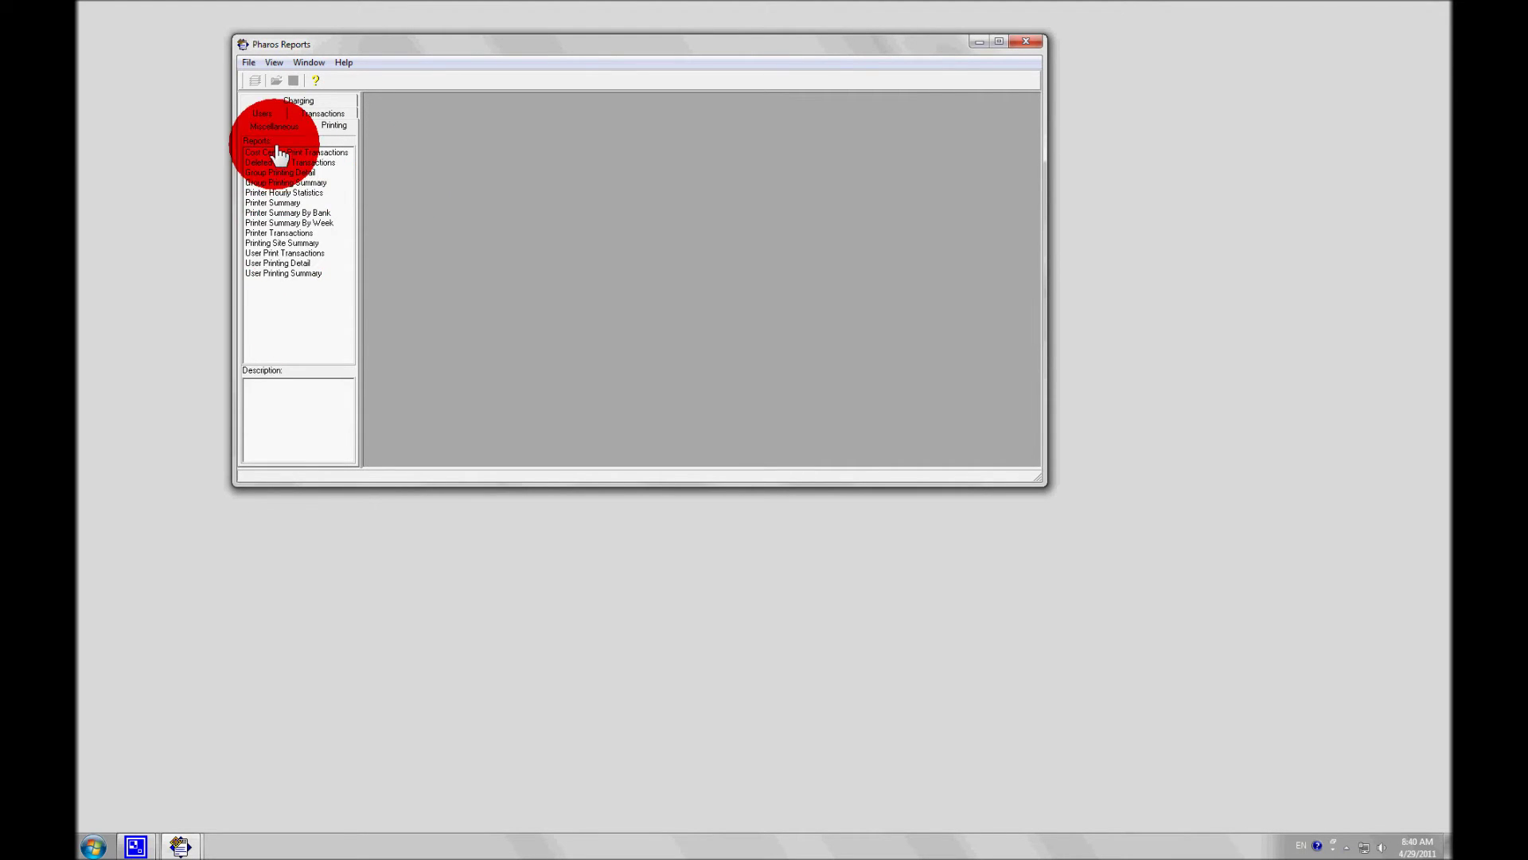
{"action": "double_click", "coordinate": [285, 204]}
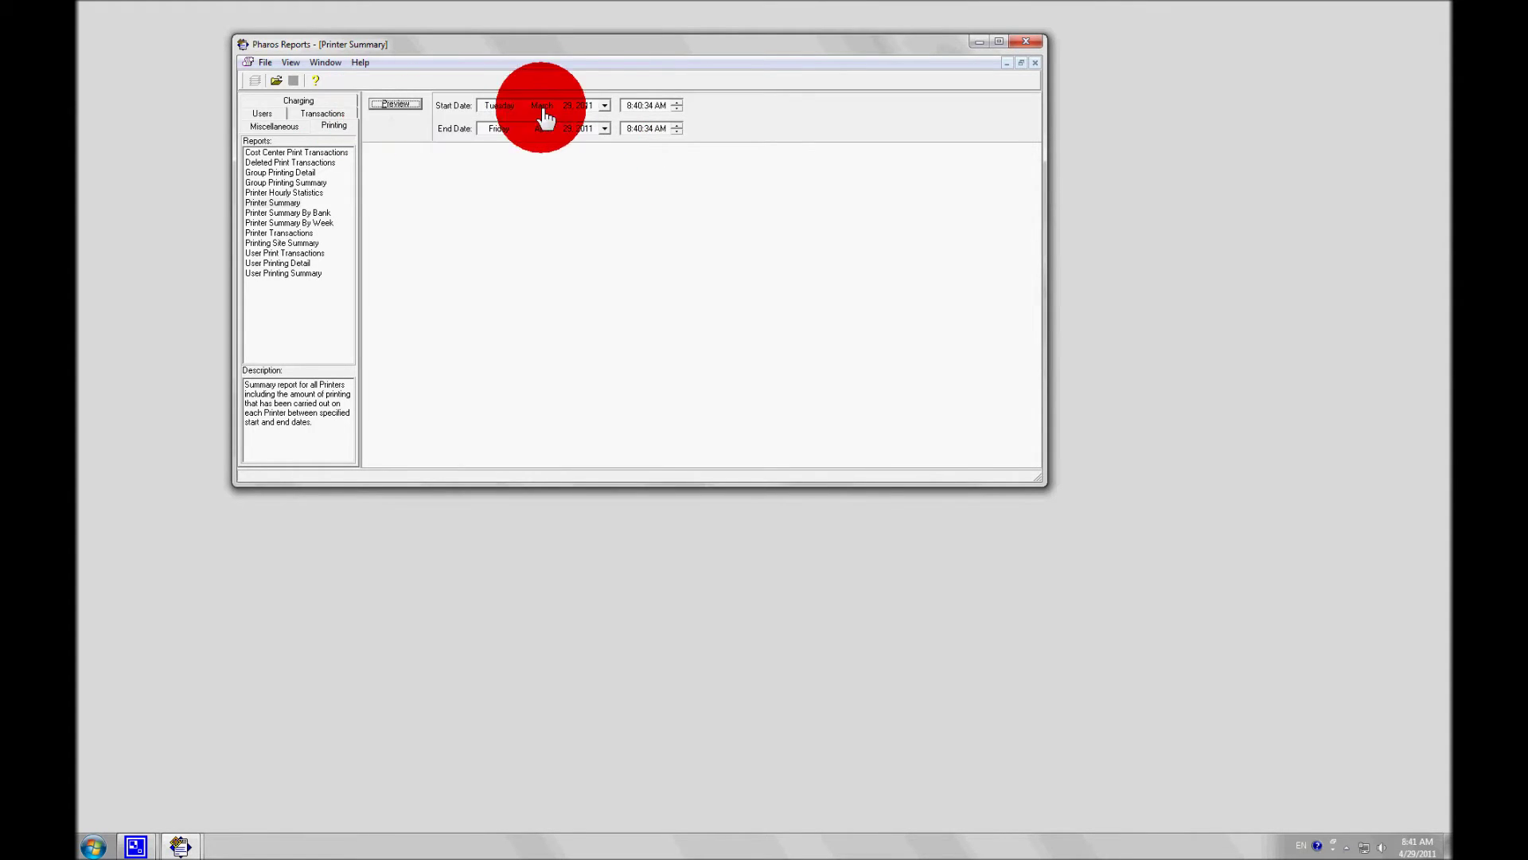
{"action": "left_click", "coordinate": [605, 108]}
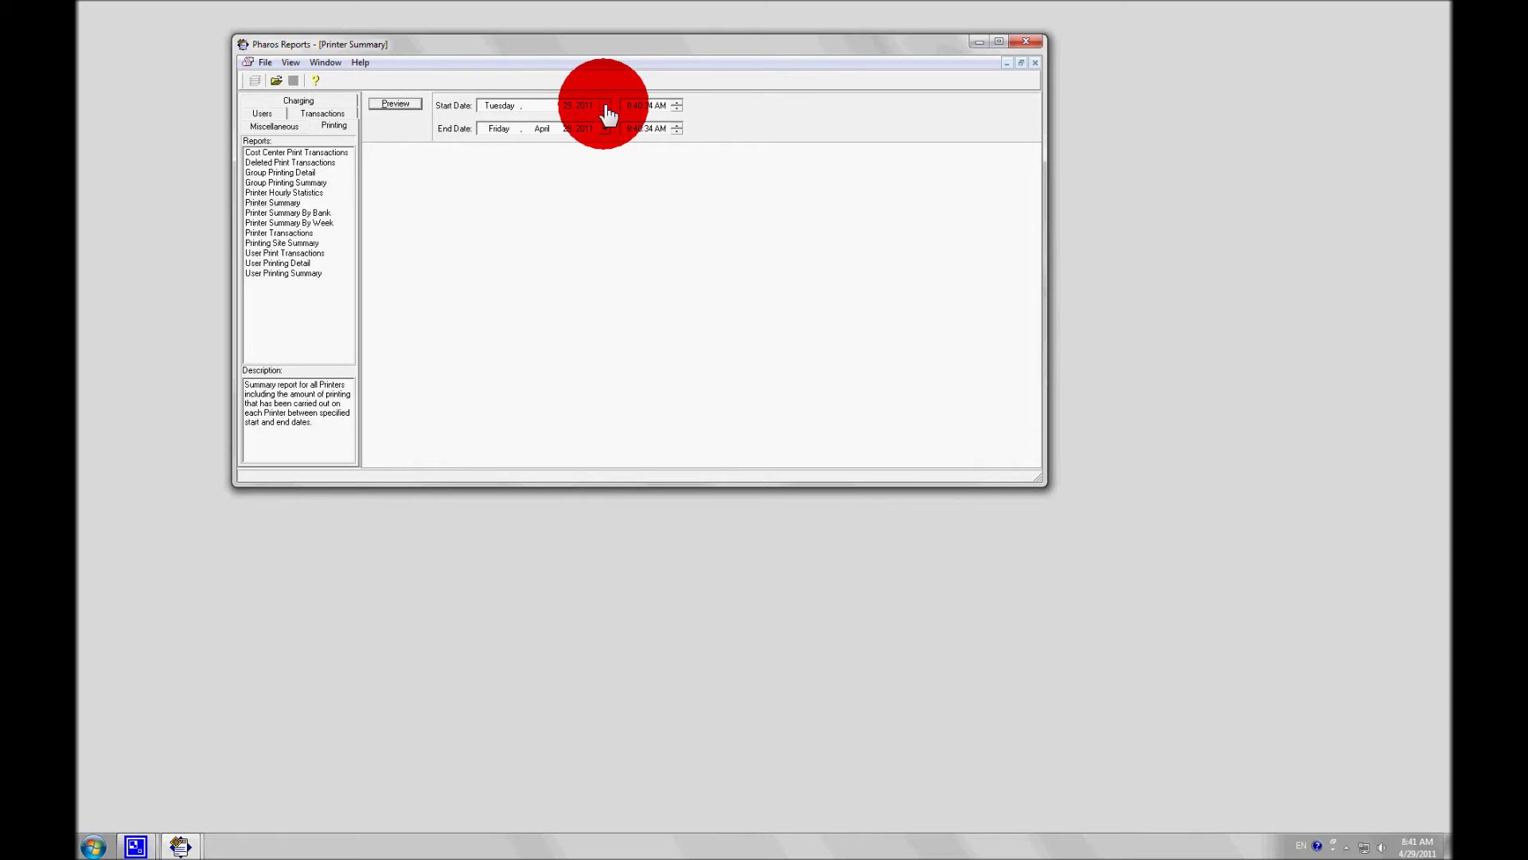
{"action": "left_click", "coordinate": [396, 104]}
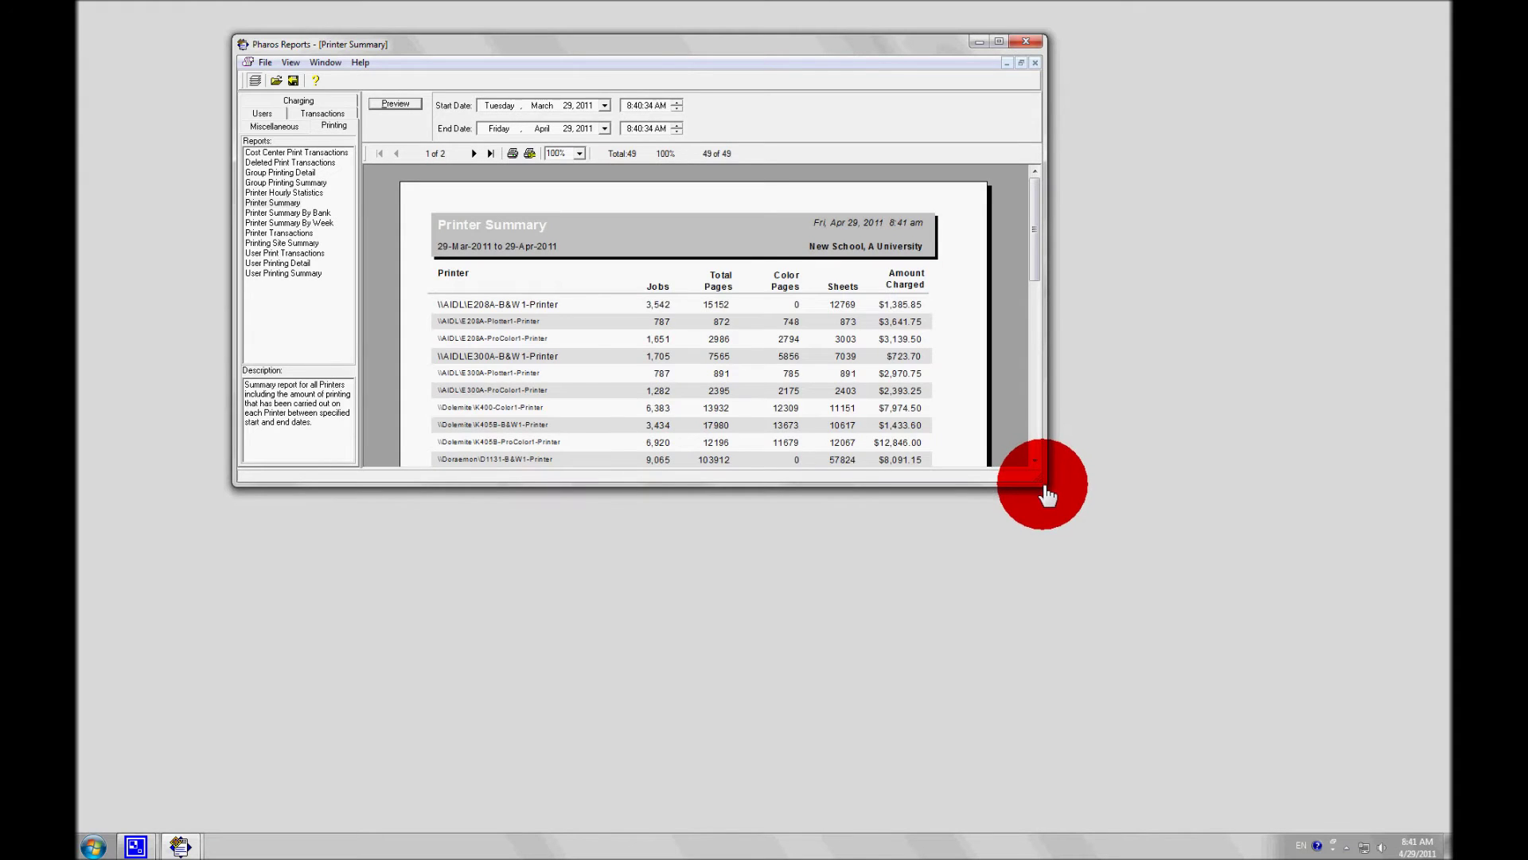
{"action": "left_click_drag", "start_coordinate": [1046, 488], "coordinate": [1075, 743]}
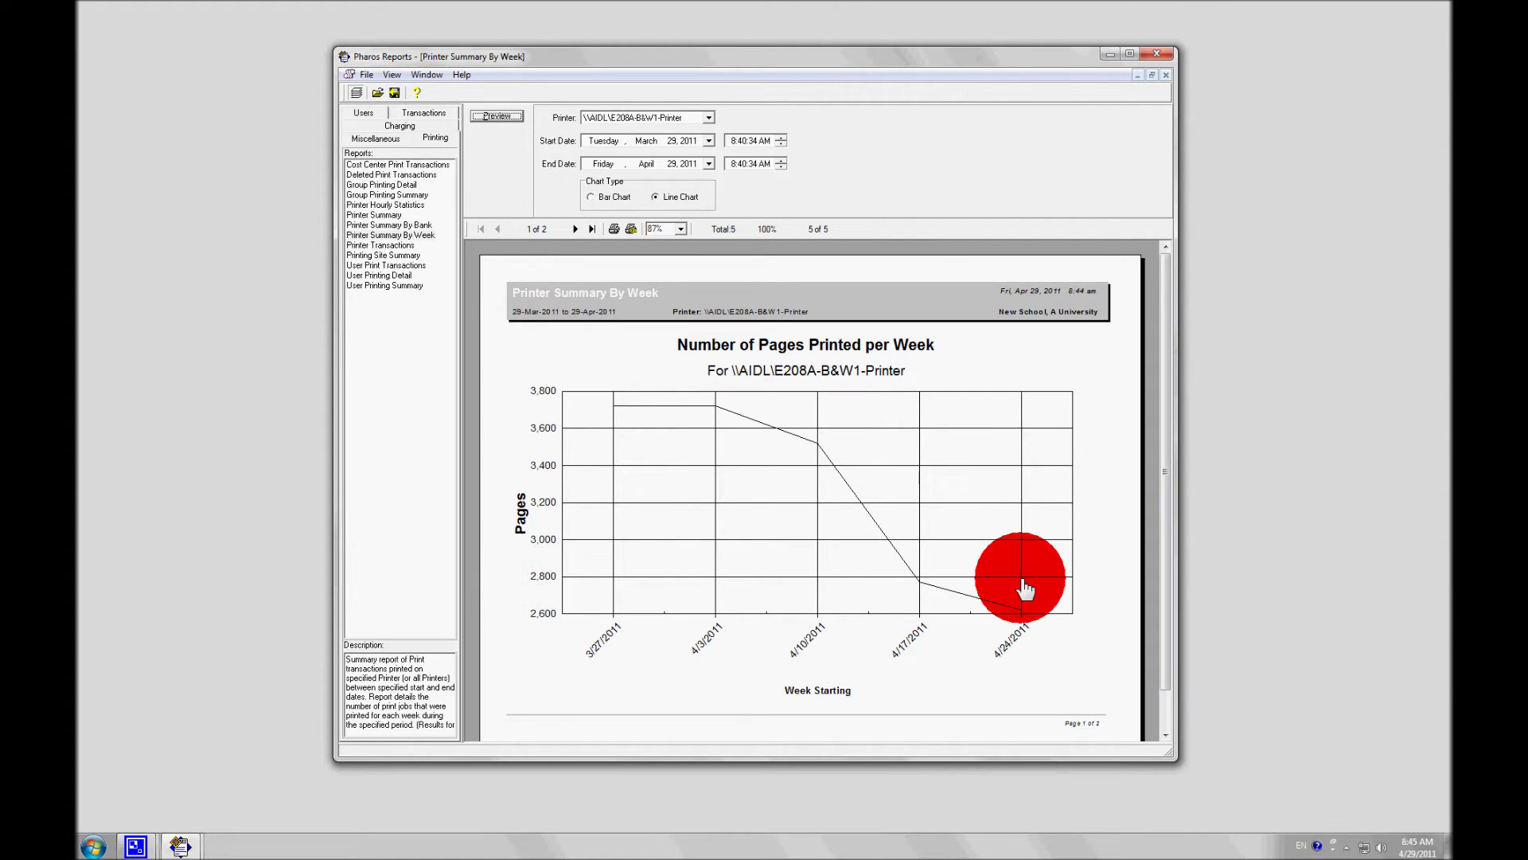
Step: Maximize the report window and export the weekly summary as Microsoft Excel 97-2000 - Data only (XLS) to a disk file
{"action": "mouse_move", "coordinate": [994, 57]}
{"action": "left_mouse_down"}
{"action": "mouse_move", "coordinate": [1012, 52]}
{"action": "mouse_move", "coordinate": [993, 52]}
{"action": "left_mouse_up"}
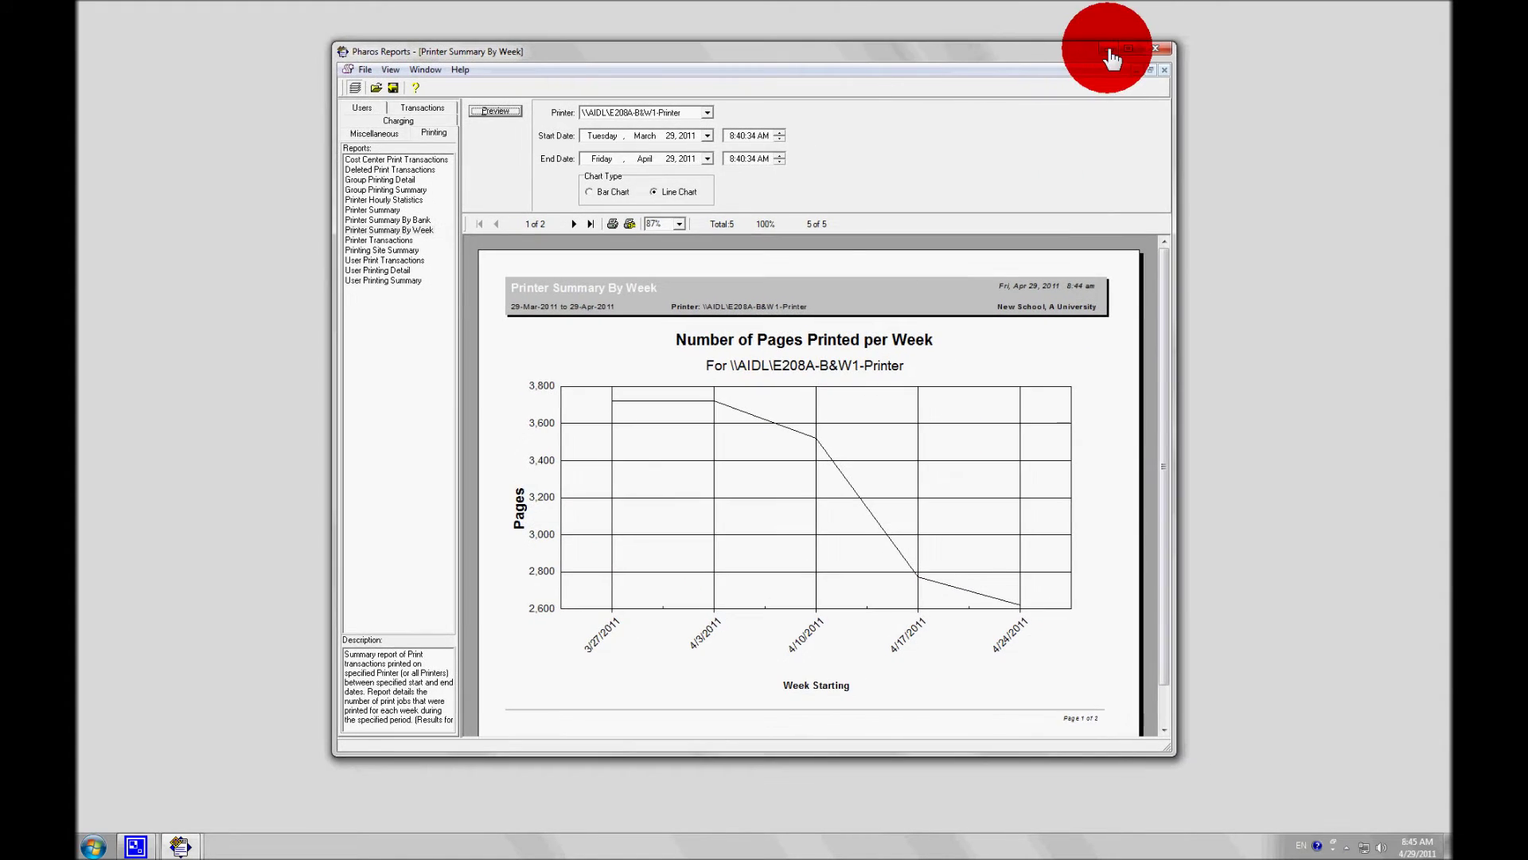
{"action": "left_click", "coordinate": [1131, 50]}
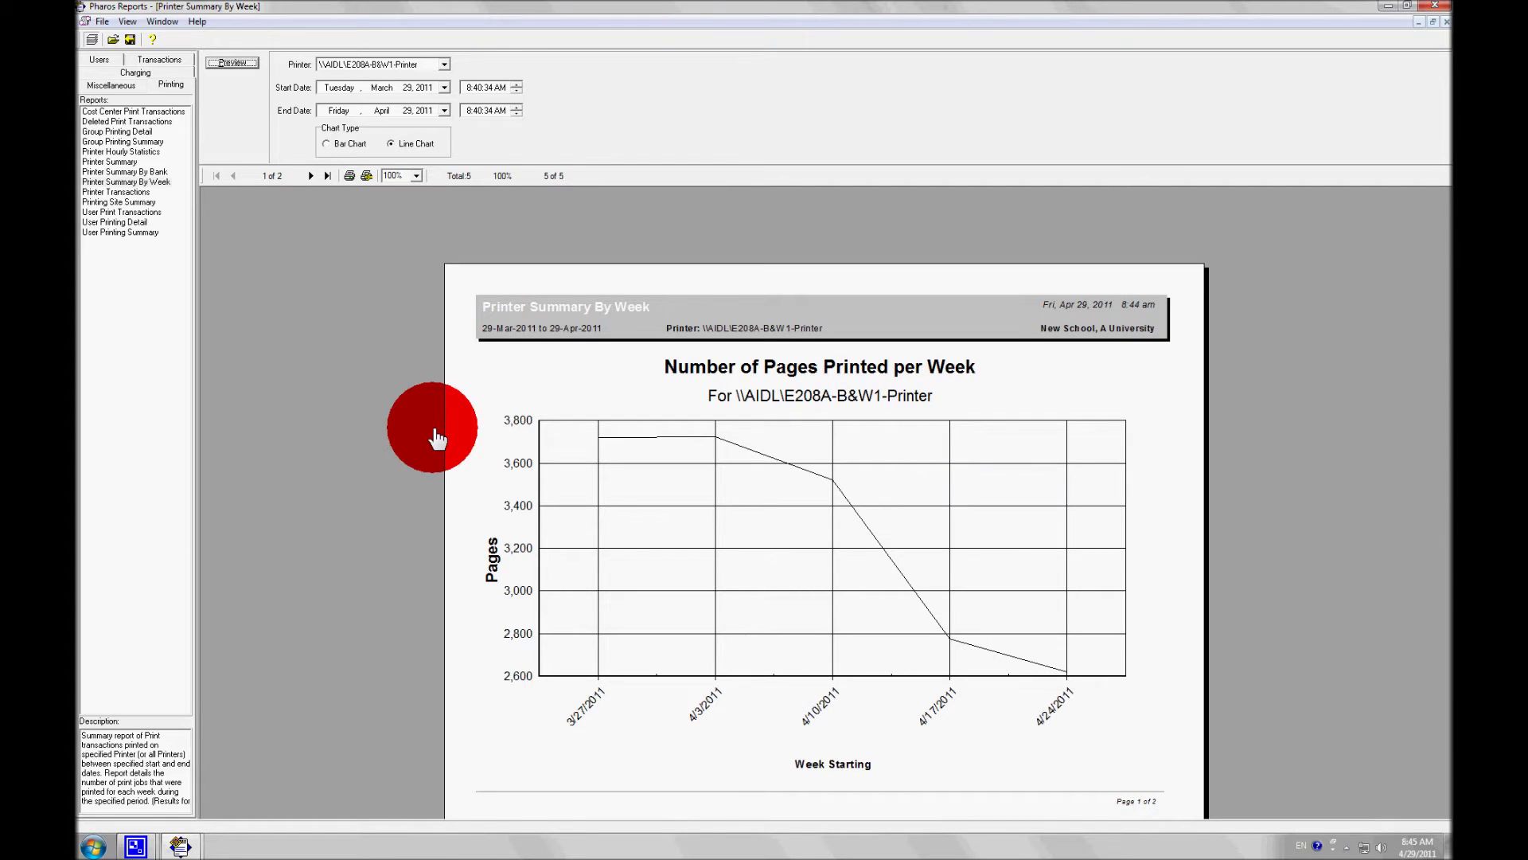
{"action": "left_click", "coordinate": [130, 39]}
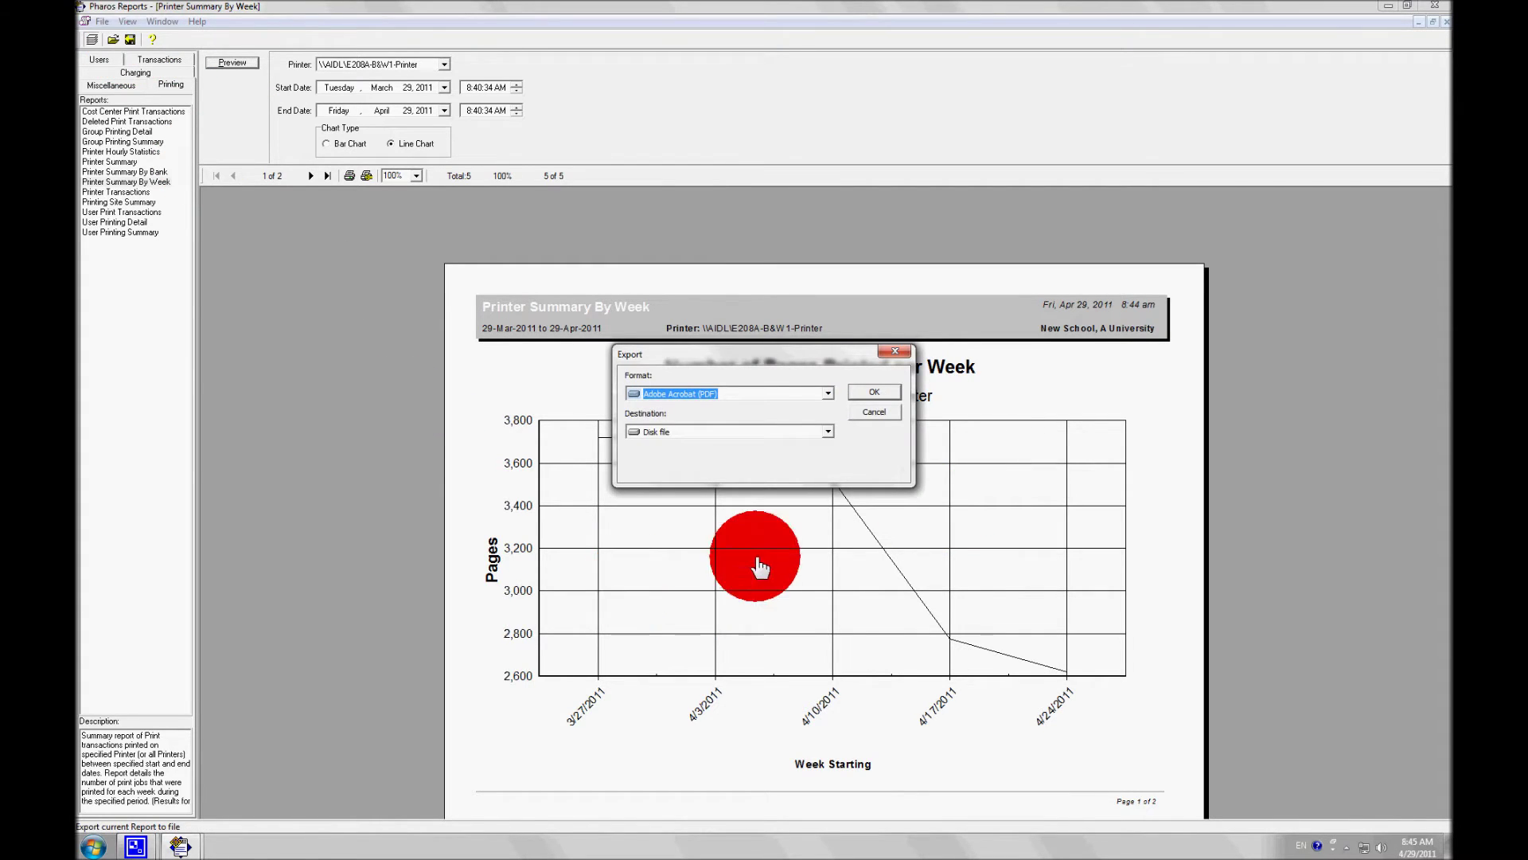
{"action": "left_click", "coordinate": [827, 393]}
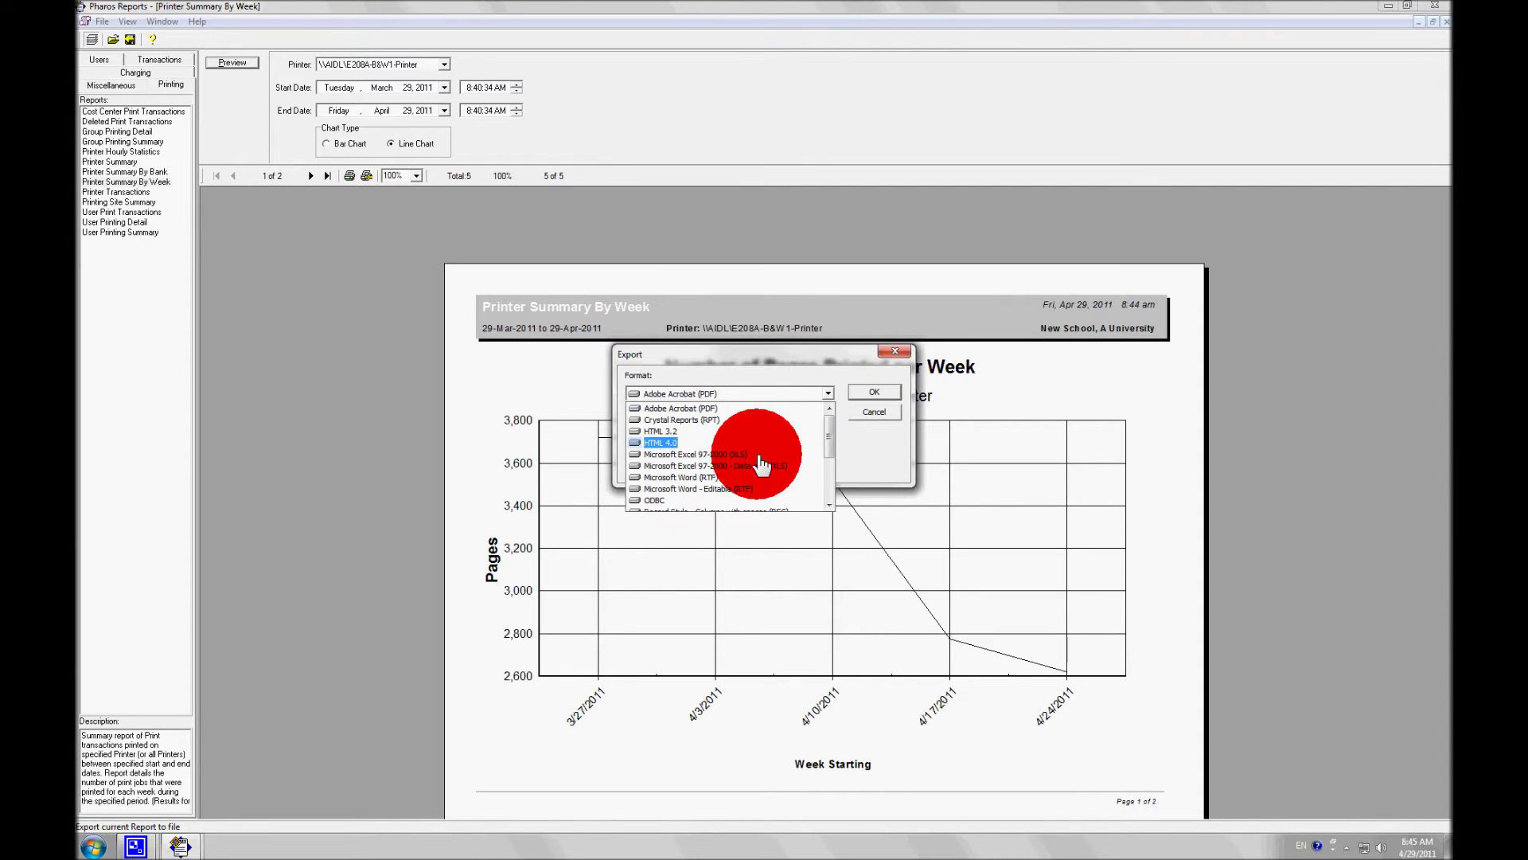
{"action": "scroll", "coordinate": [796, 469], "scroll_direction": "down", "scroll_amount": 3}
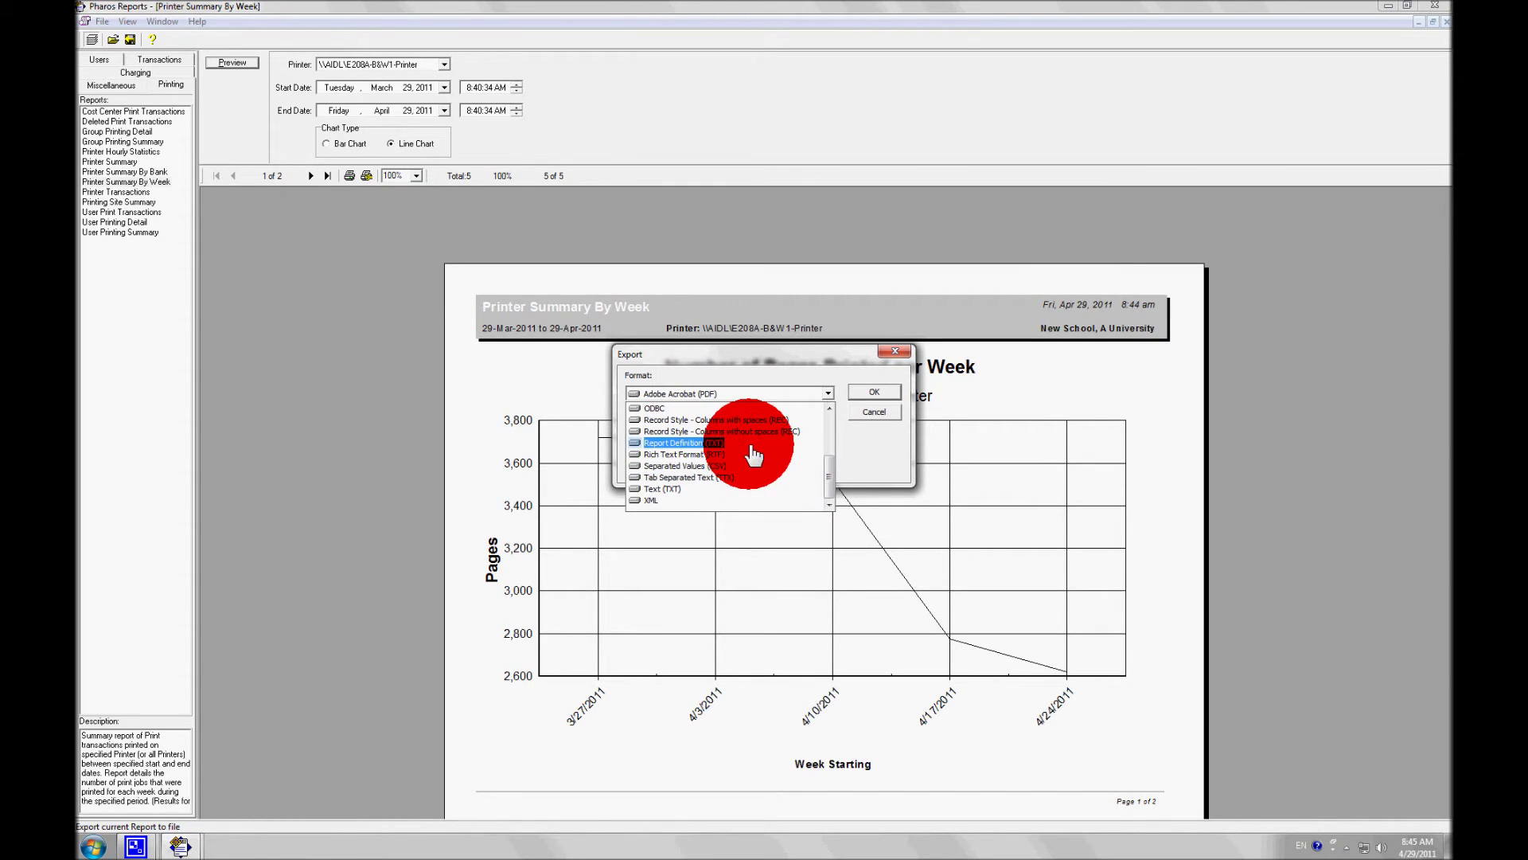
{"action": "scroll", "coordinate": [764, 478], "scroll_direction": "up", "scroll_amount": 3}
{"action": "scroll", "coordinate": [756, 469], "scroll_direction": "down", "scroll_amount": 3}
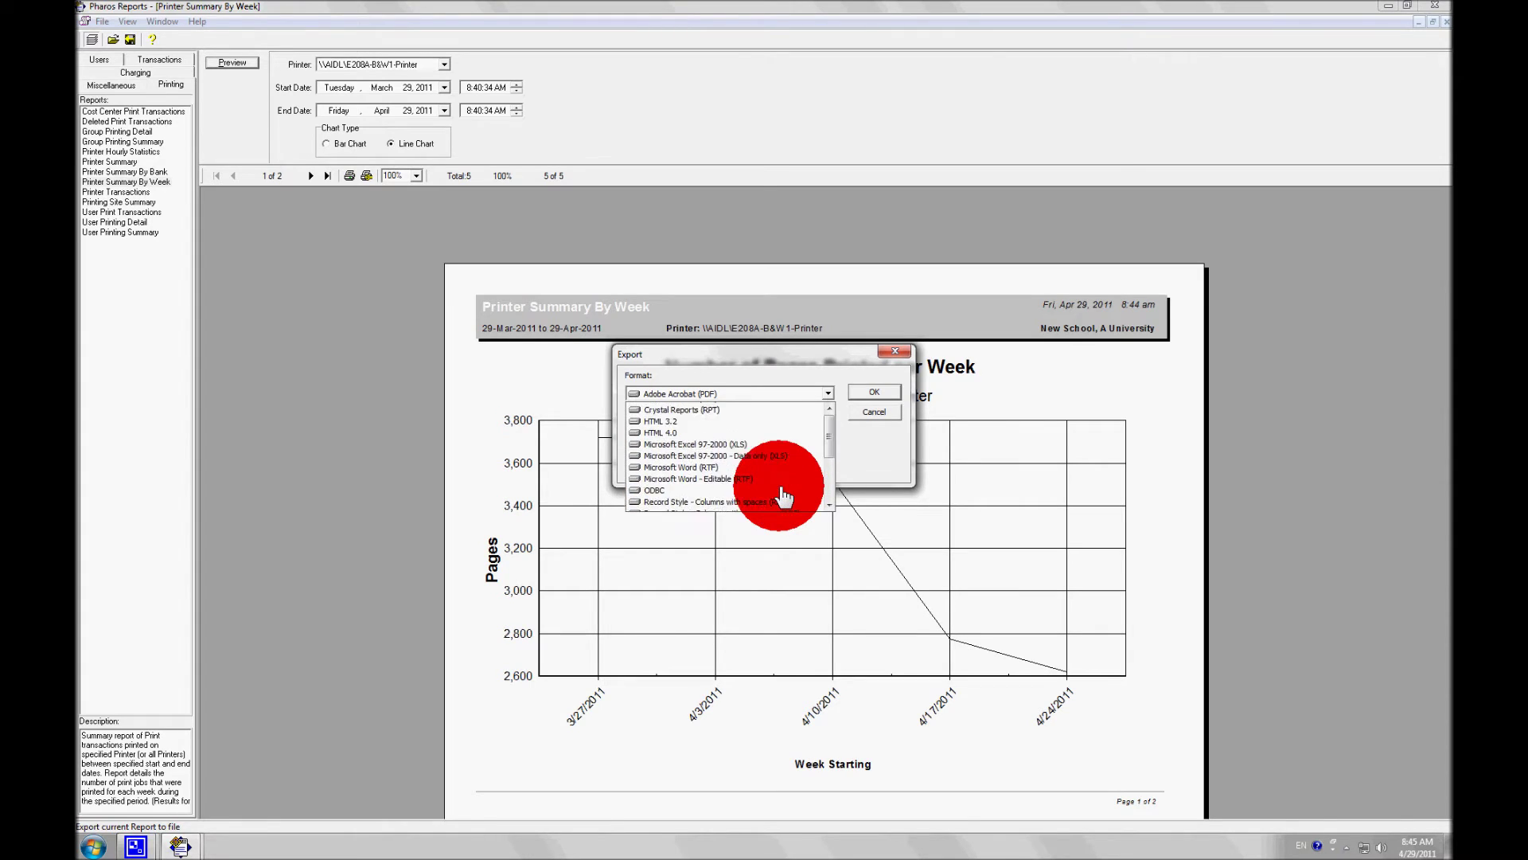
{"action": "scroll", "coordinate": [748, 476], "scroll_direction": "up", "scroll_amount": 1}
{"action": "scroll", "coordinate": [765, 478], "scroll_direction": "up", "scroll_amount": 2}
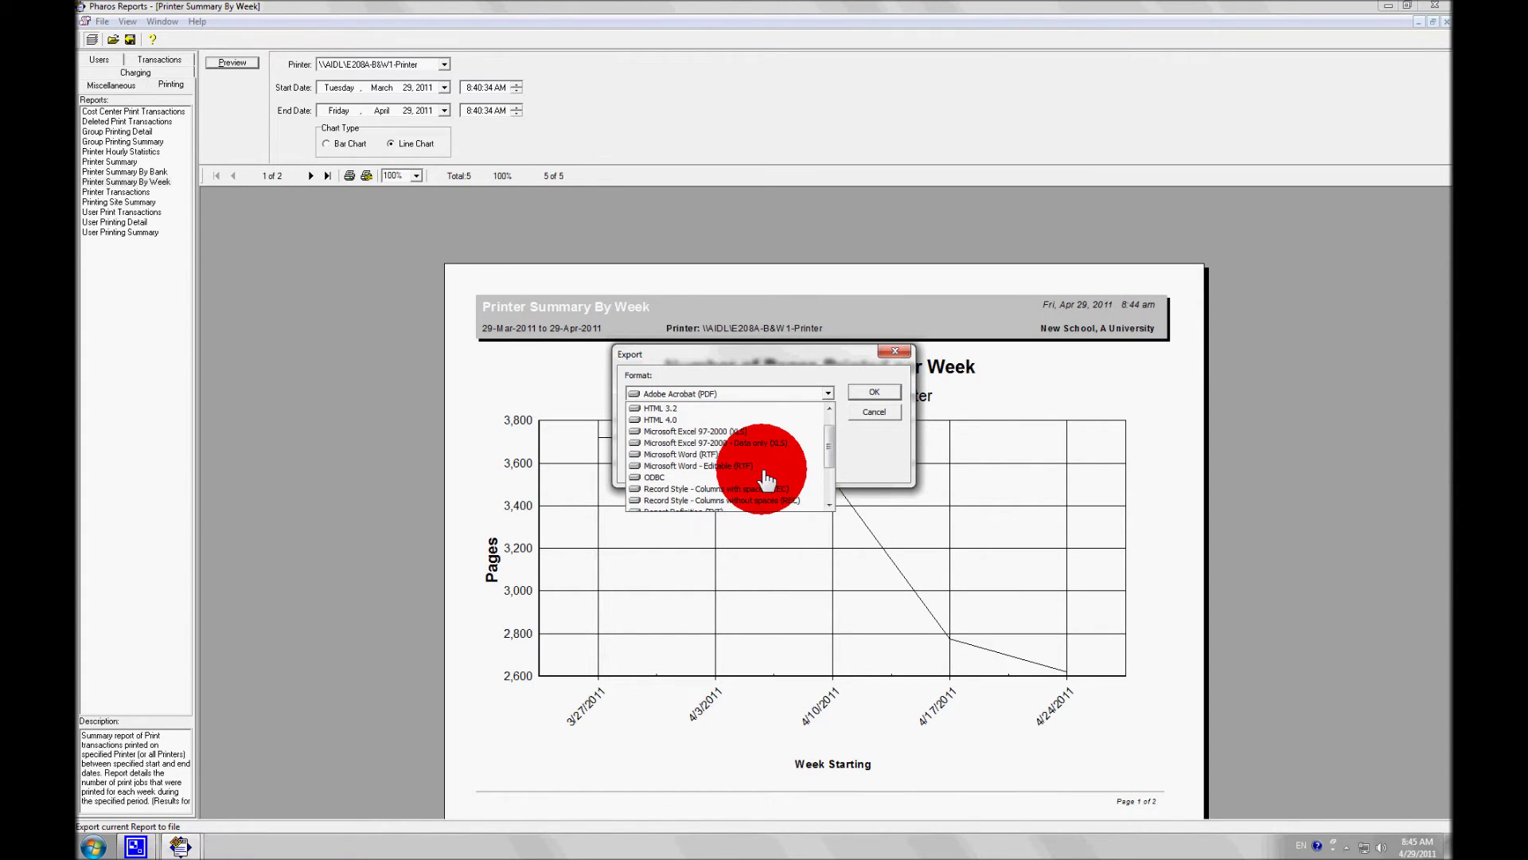
{"action": "left_click", "coordinate": [756, 452]}
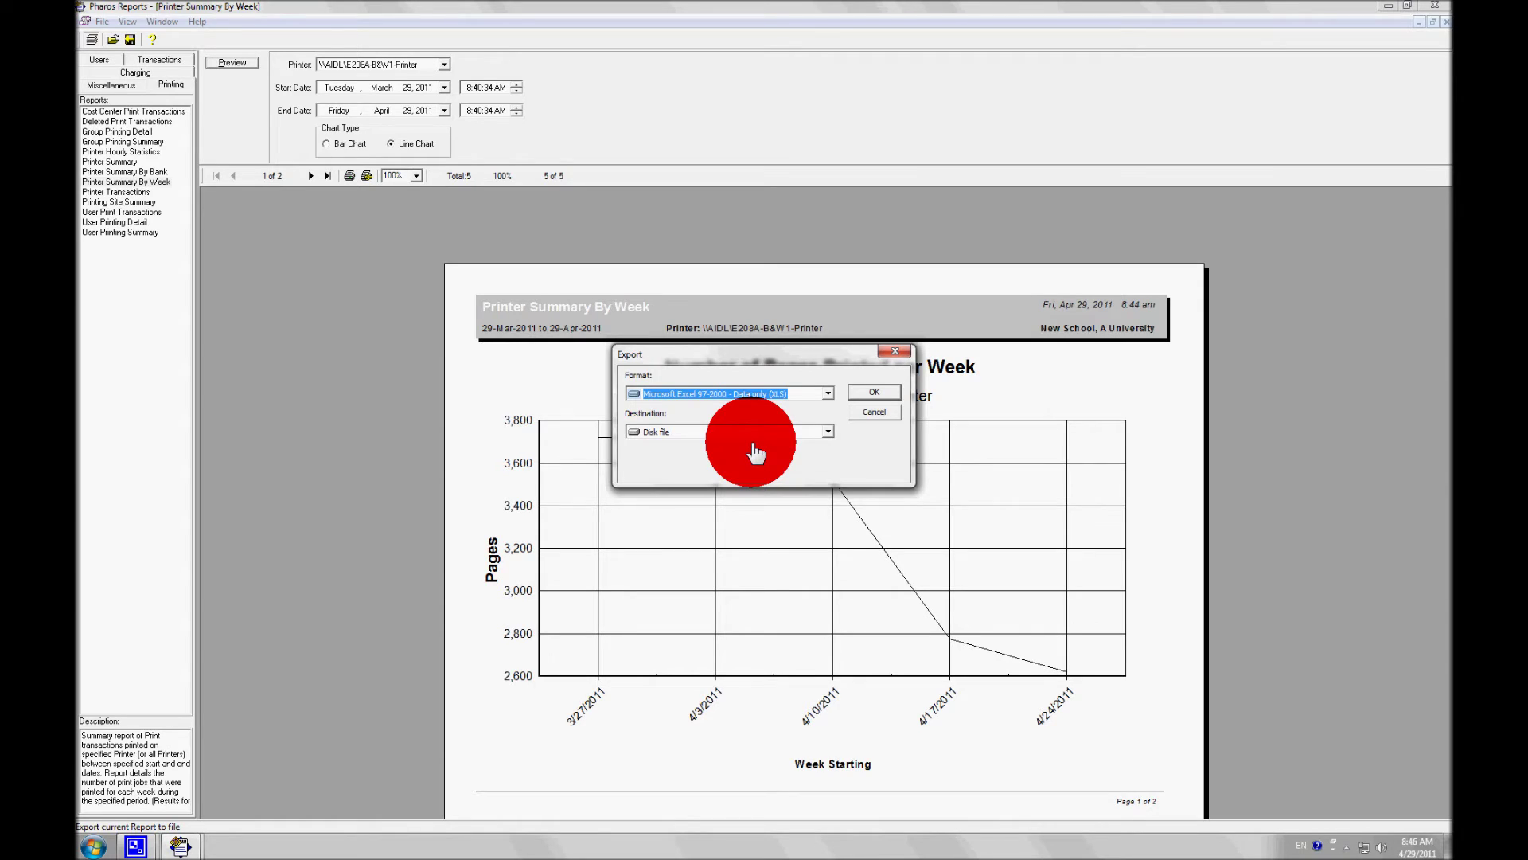
{"action": "left_click_drag", "start_coordinate": [805, 356], "coordinate": [797, 358]}
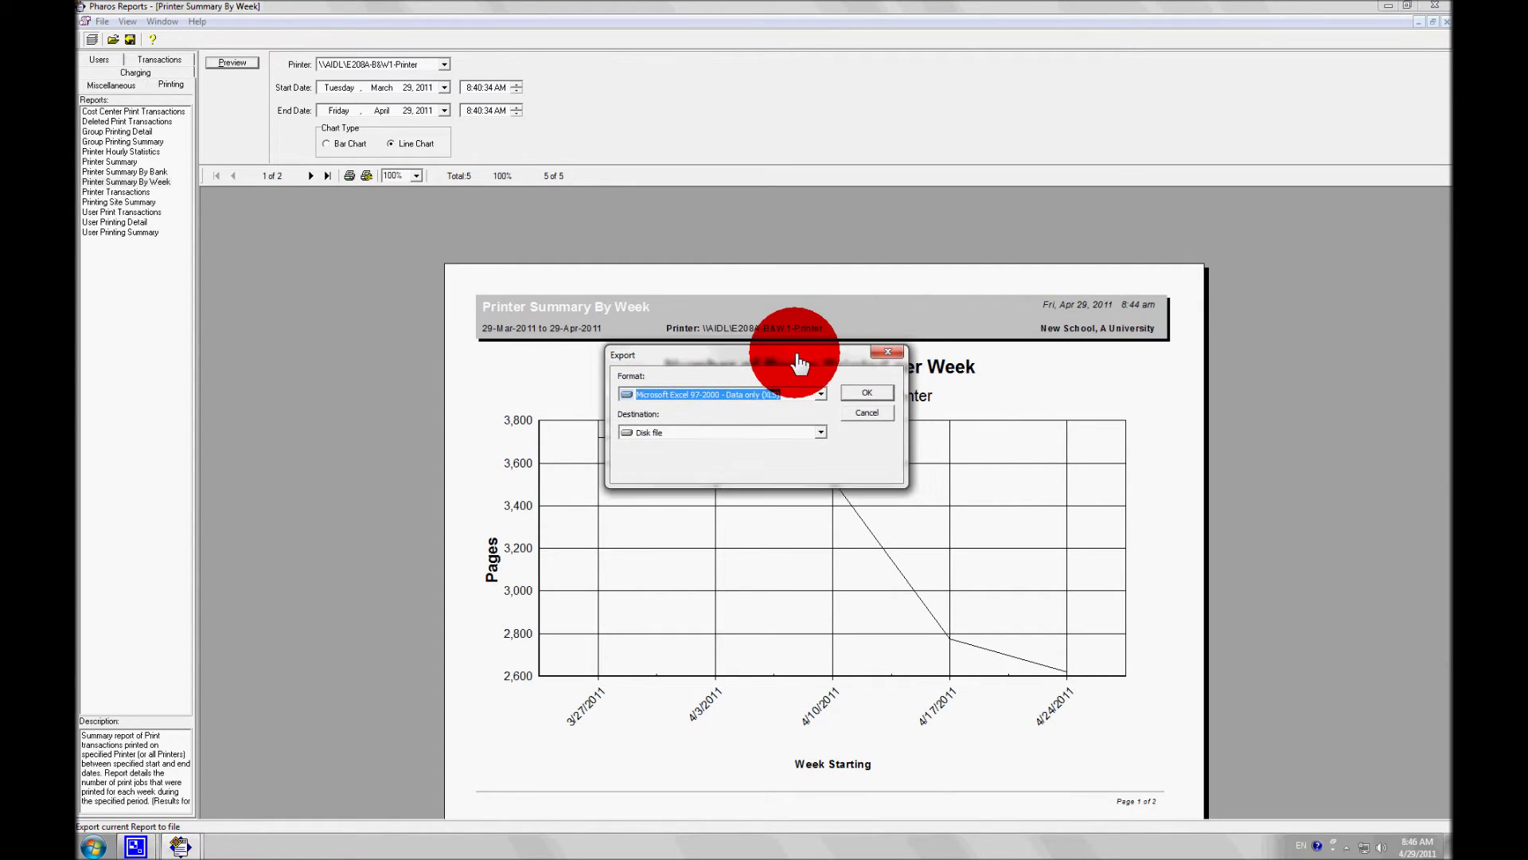
{"action": "left_click", "coordinate": [867, 394]}
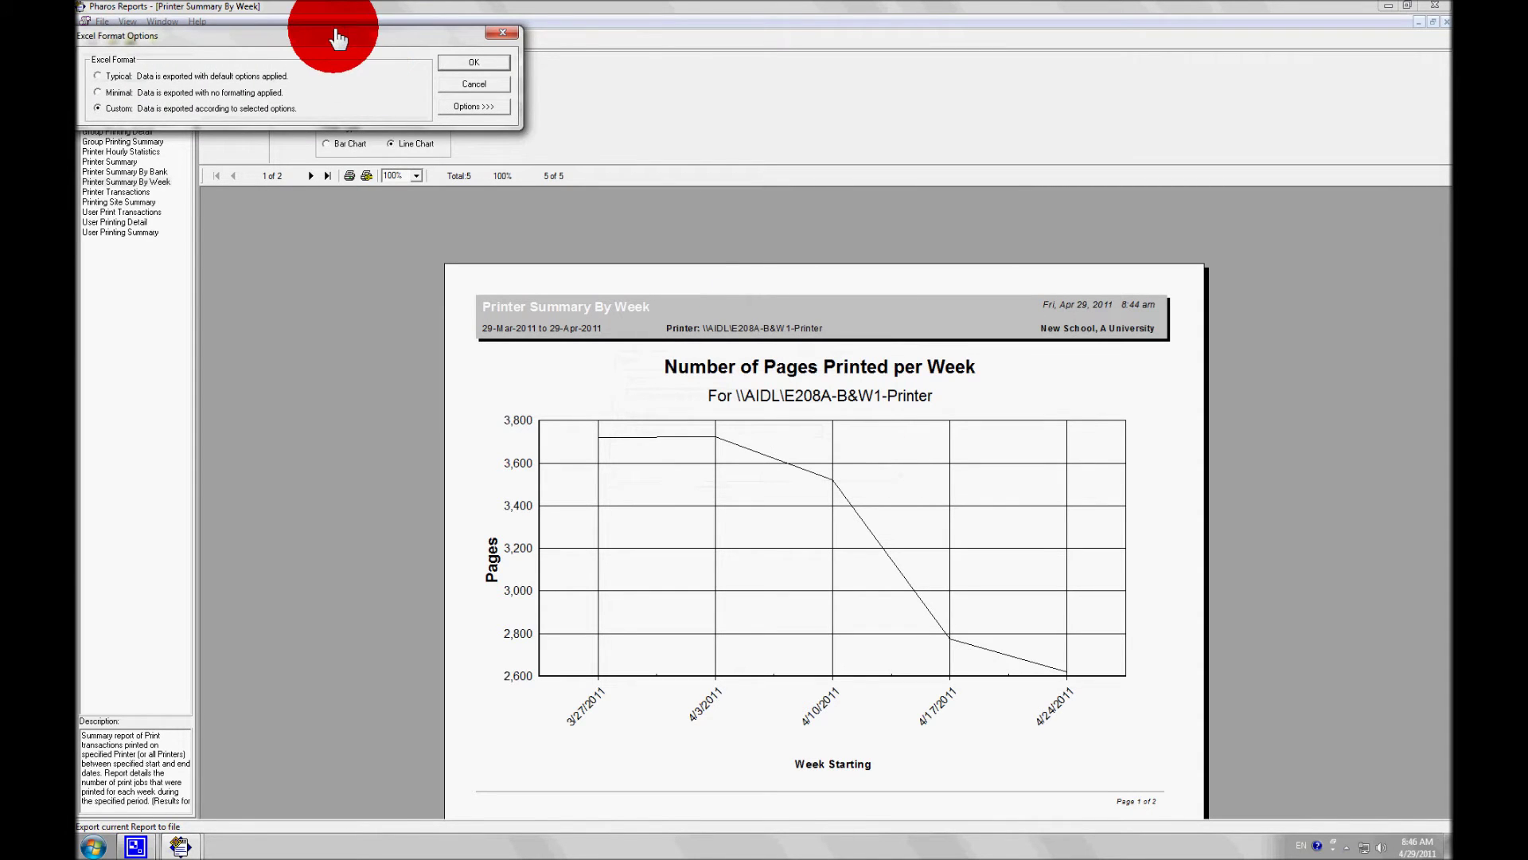
Step: Choose the Minimal Excel format and save the export as PrinterSummaryByWeek.xls in the Pharos Demo folder
{"action": "left_click_drag", "start_coordinate": [337, 36], "coordinate": [795, 360]}
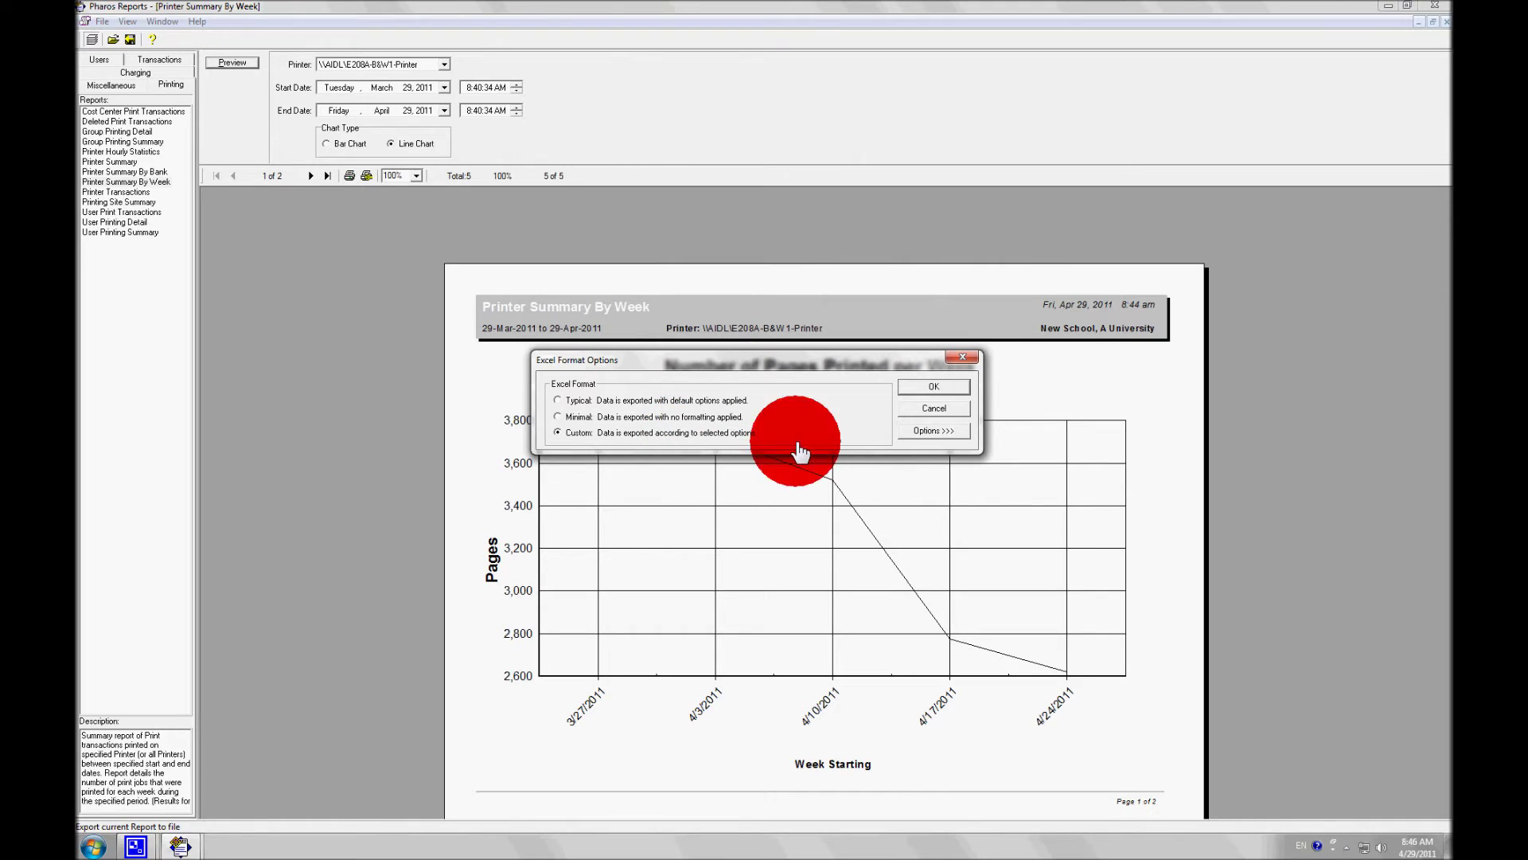
{"action": "left_click", "coordinate": [953, 434]}
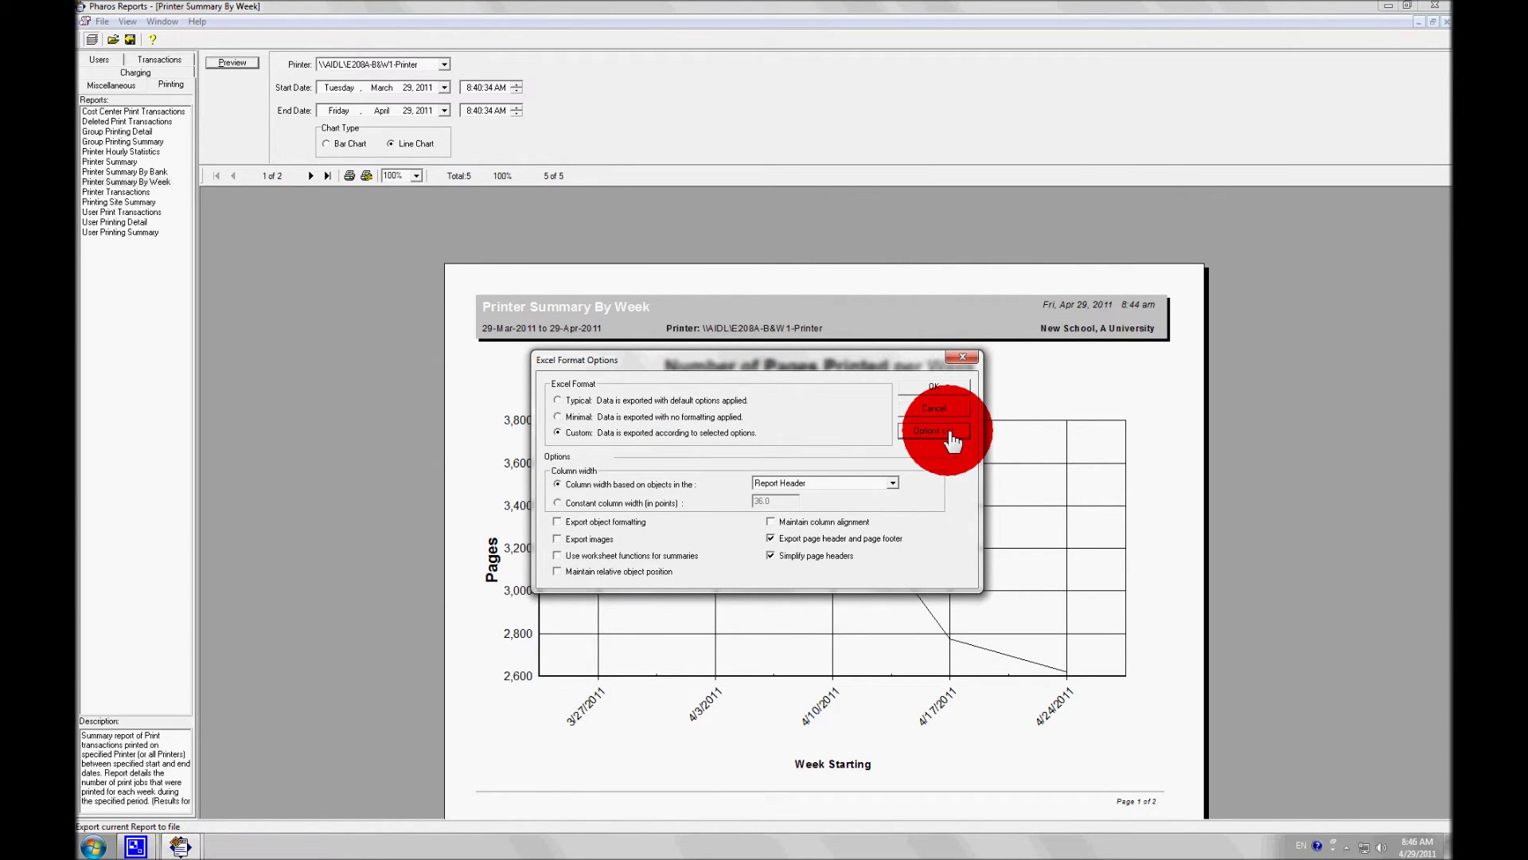
{"action": "left_click", "coordinate": [953, 434]}
{"action": "left_click", "coordinate": [679, 417]}
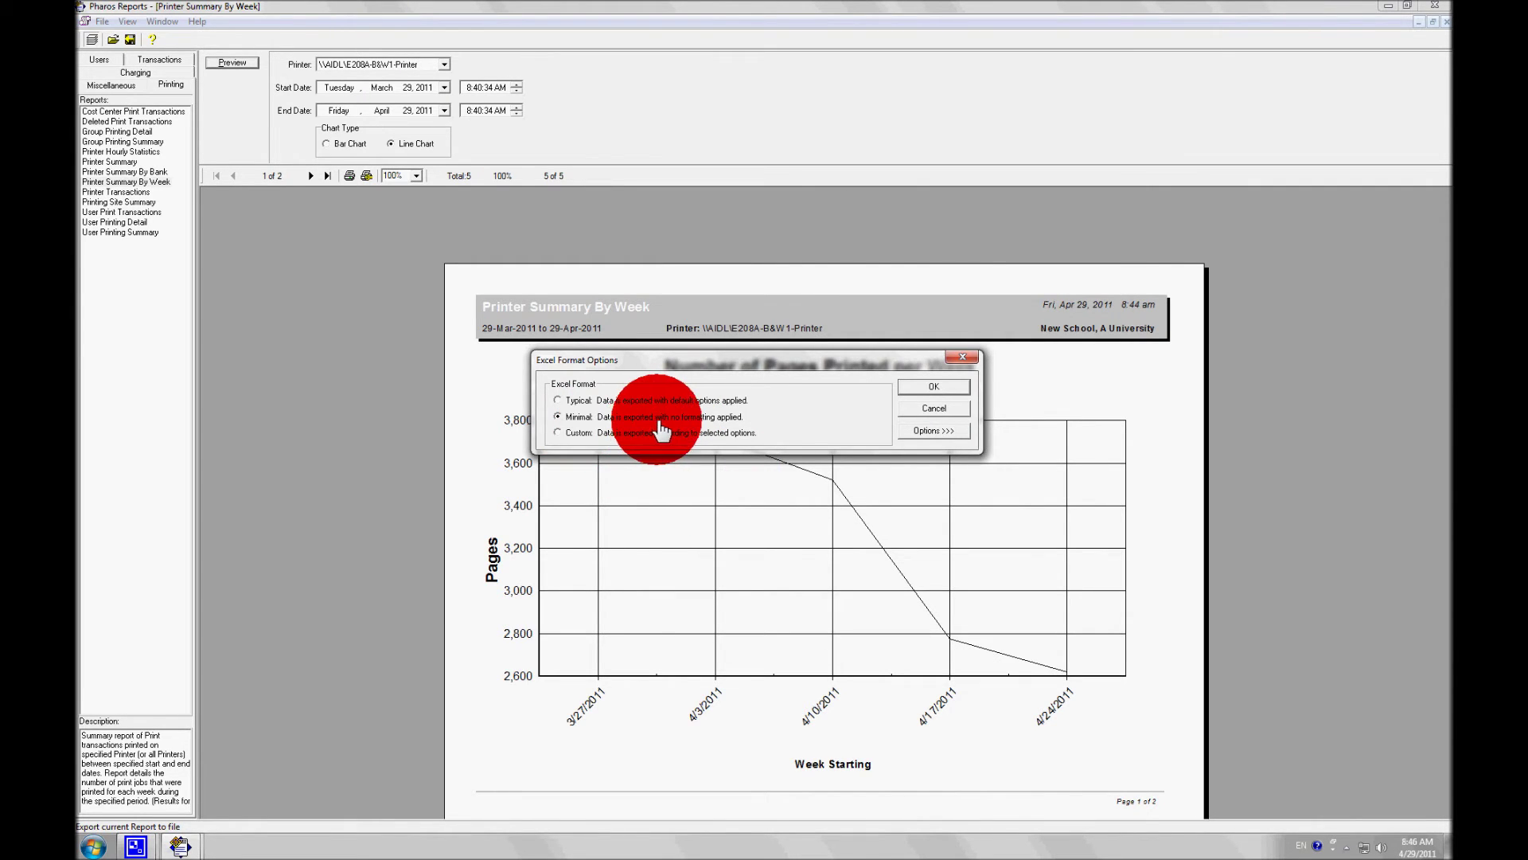
{"action": "left_click", "coordinate": [952, 390]}
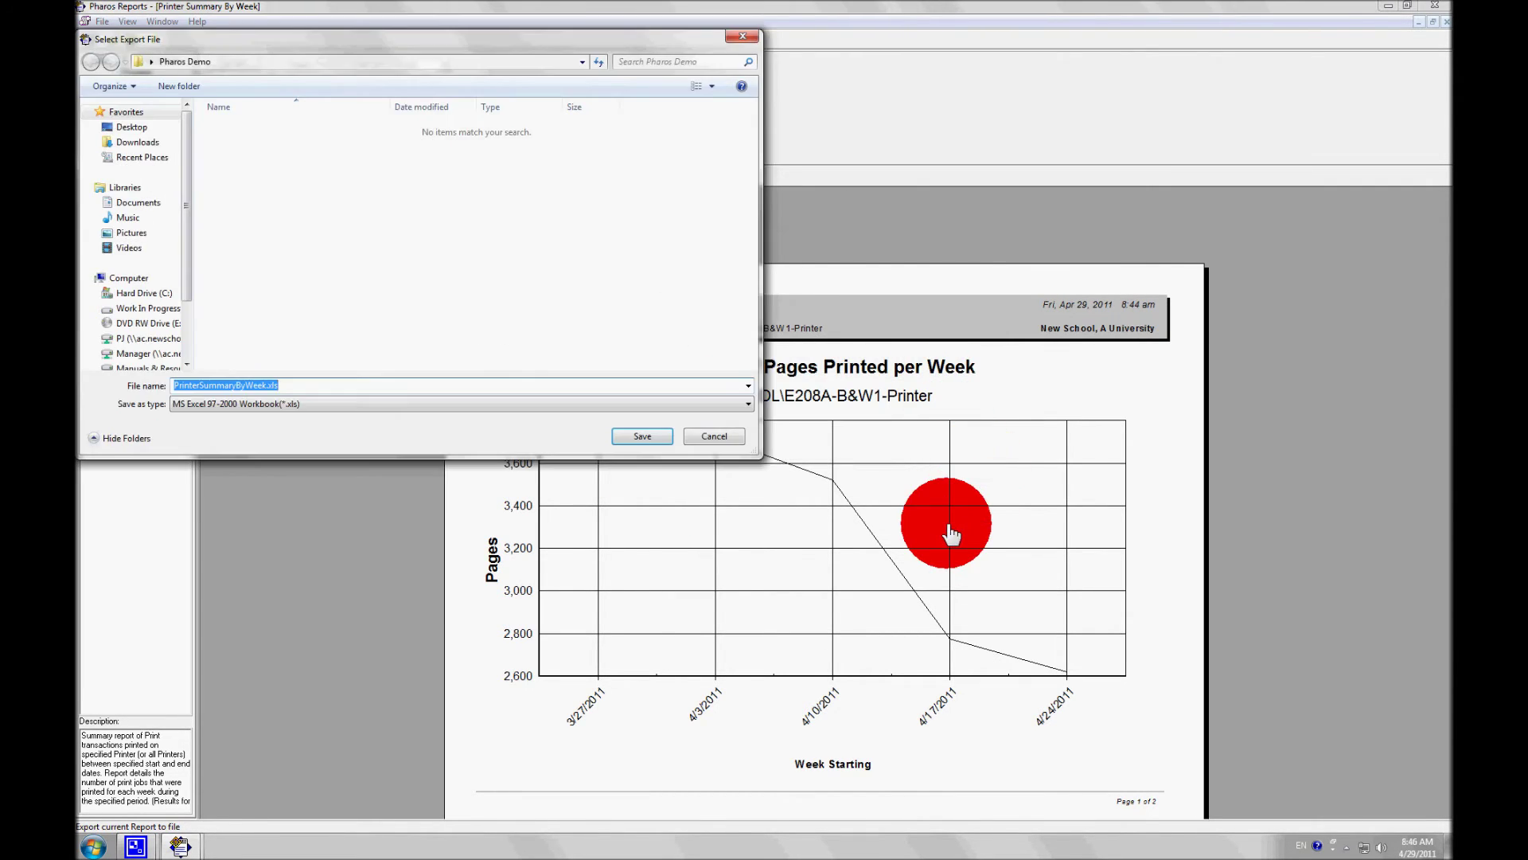
{"action": "left_click_drag", "start_coordinate": [555, 53], "coordinate": [943, 222]}
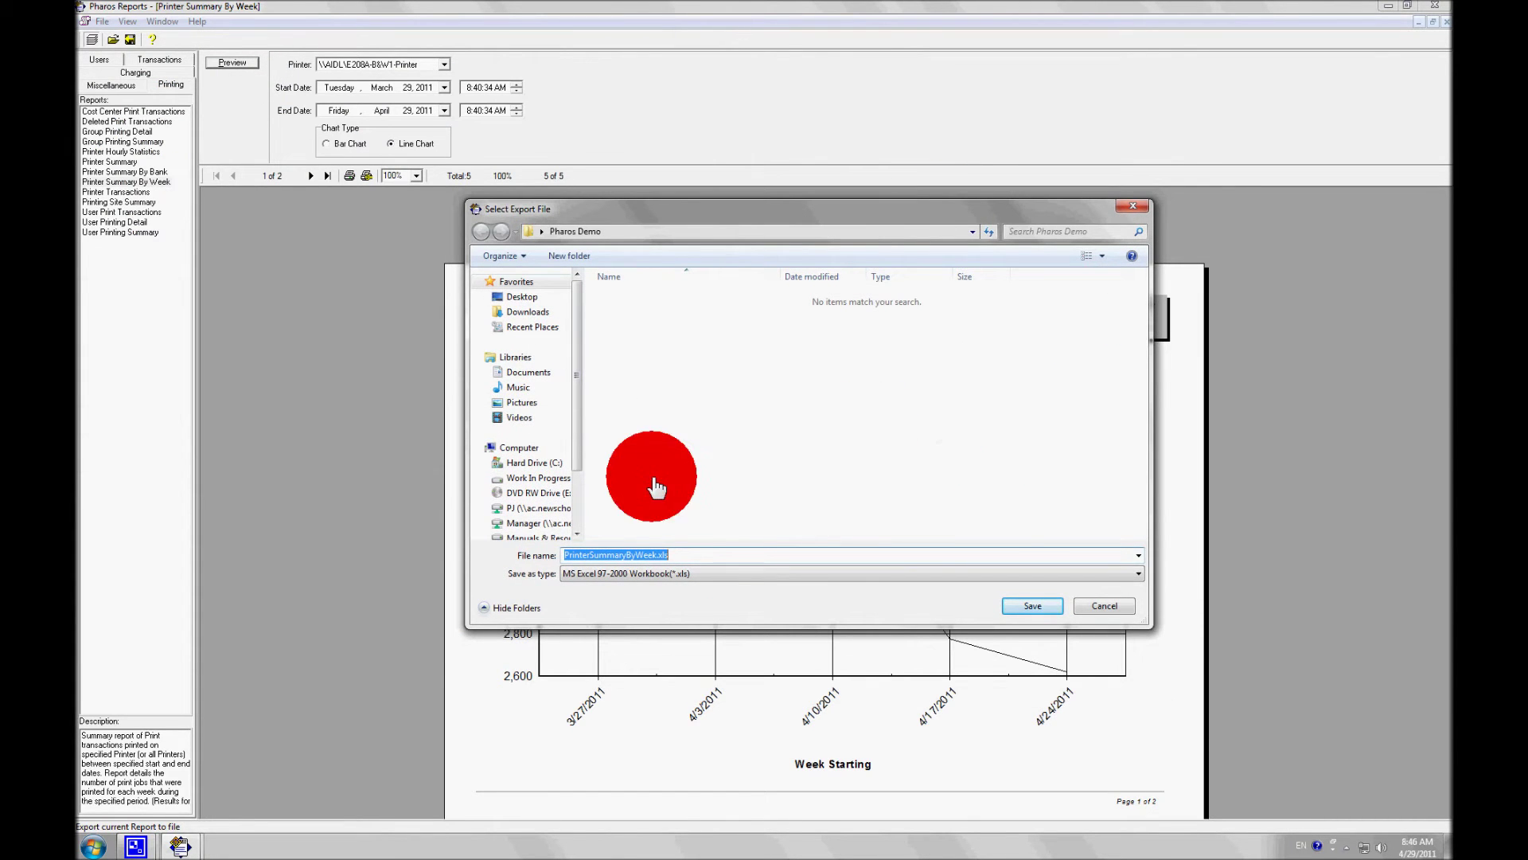
{"action": "left_click", "coordinate": [1025, 608]}
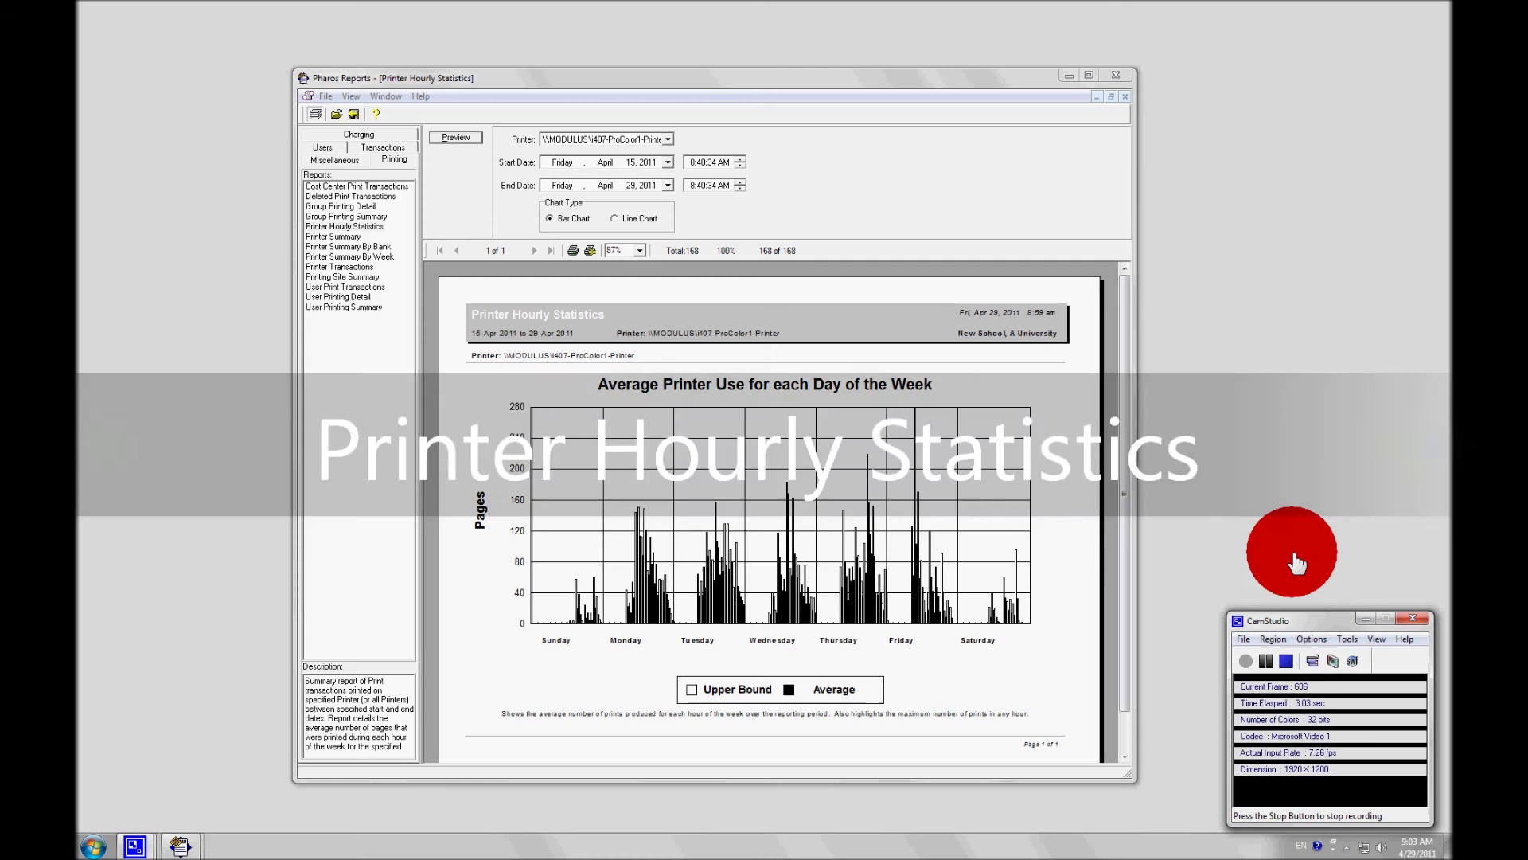
{"action": "left_click", "coordinate": [1364, 621]}
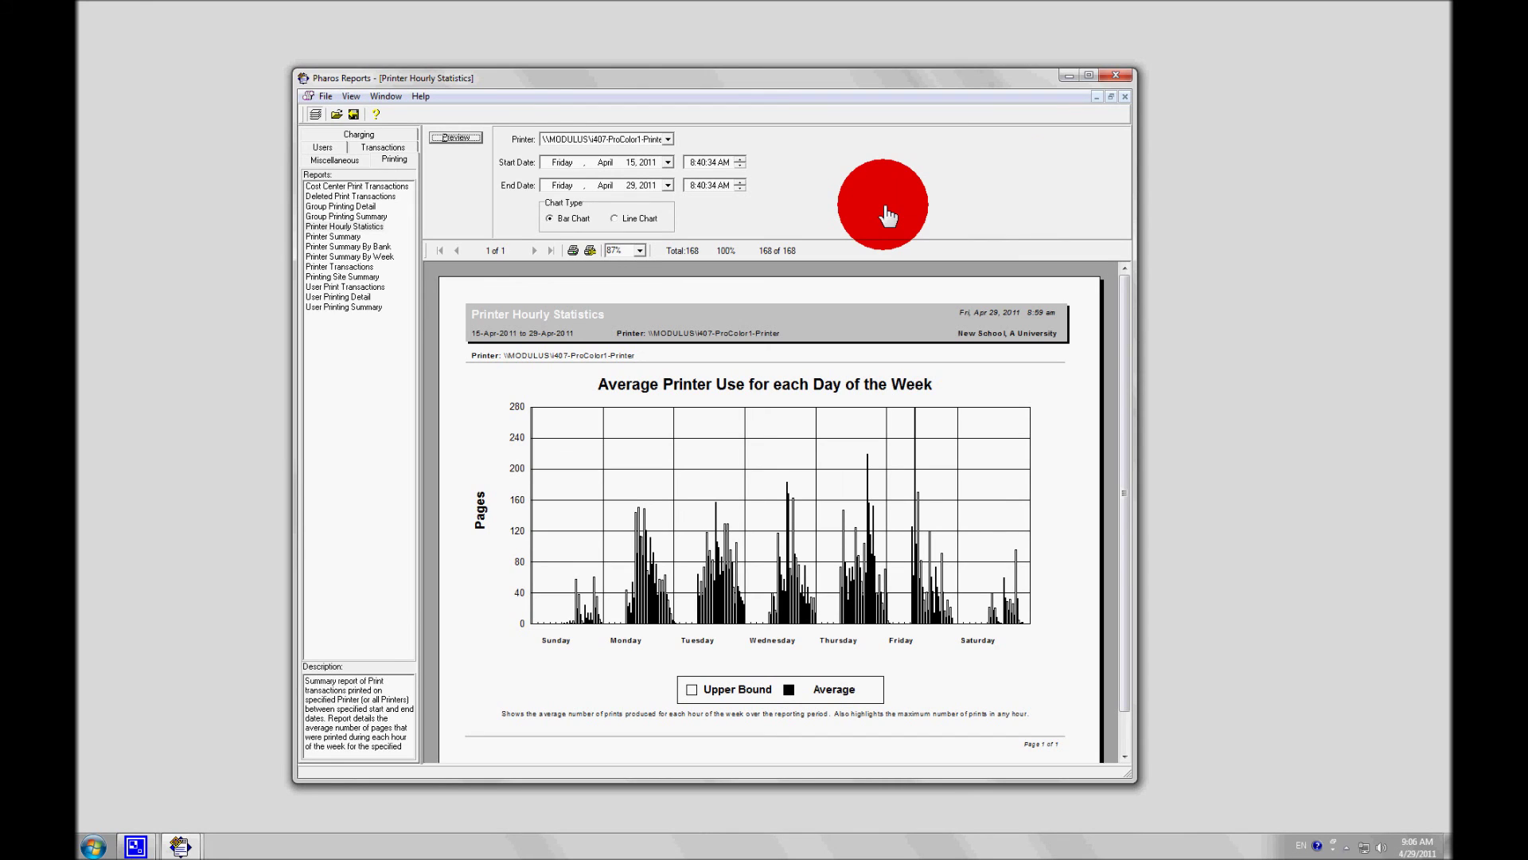
Step: Set the Printer Hourly Statistics start date to September 27, 2009 and preview the report
{"action": "left_click", "coordinate": [668, 163]}
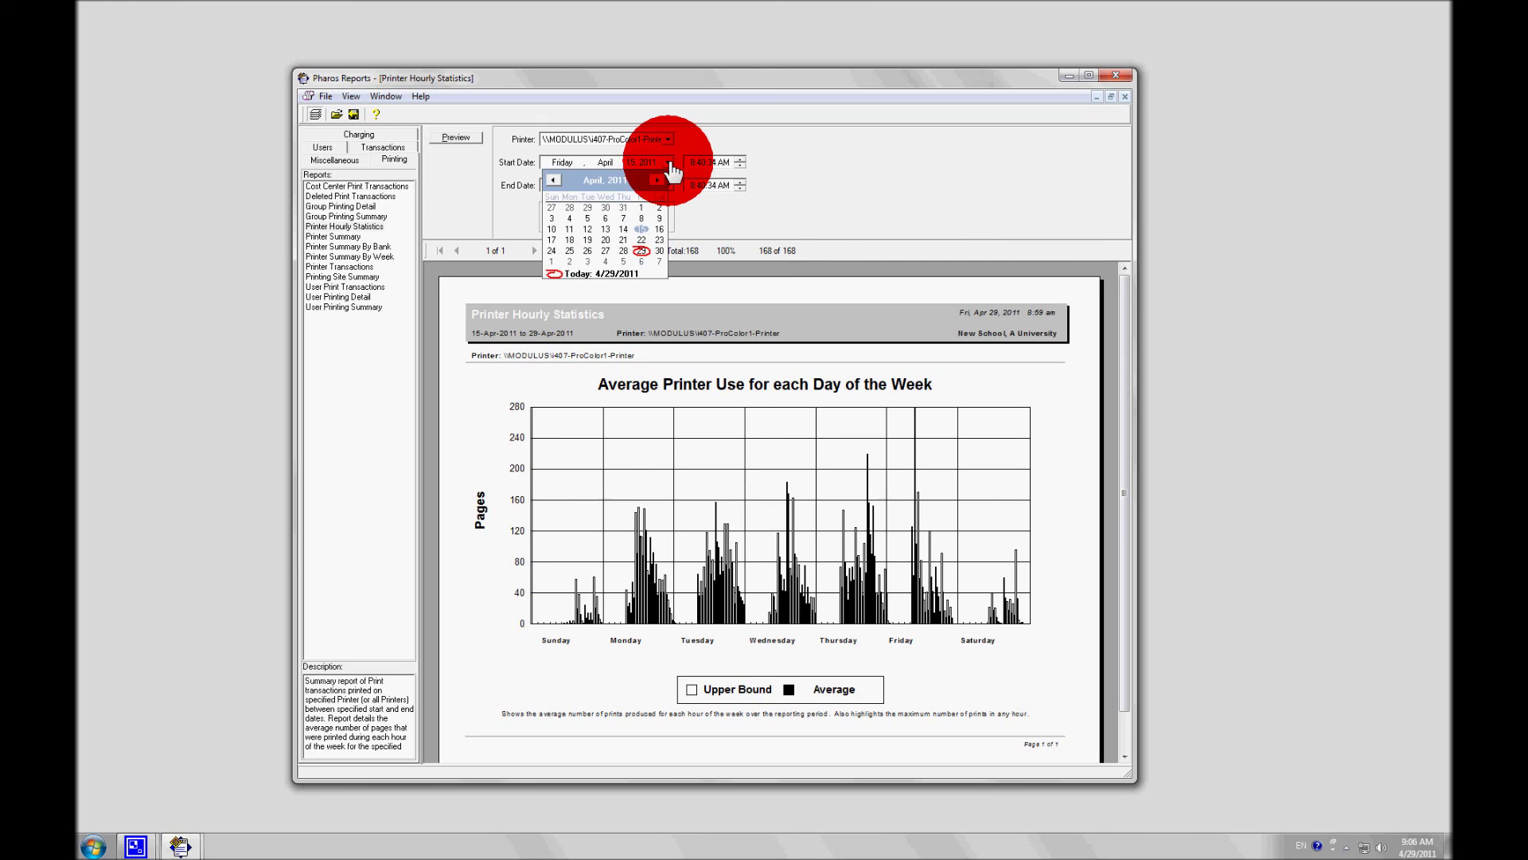
{"action": "left_click", "coordinate": [554, 181]}
{"action": "left_click", "coordinate": [554, 181]}
{"action": "left_click", "coordinate": [554, 181]}
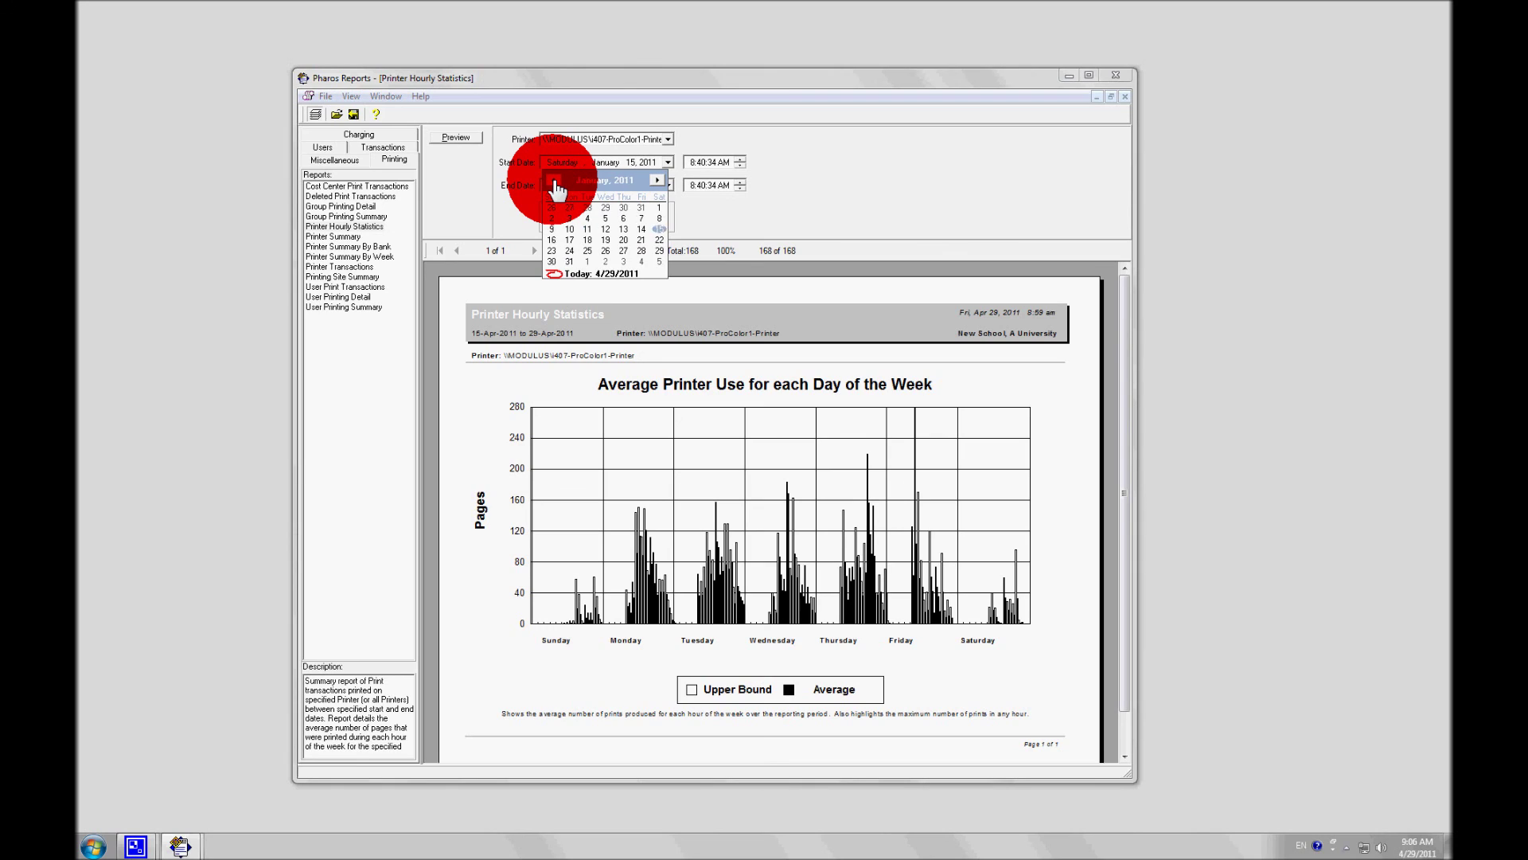
{"action": "left_click", "coordinate": [554, 181]}
{"action": "left_click", "coordinate": [554, 182]}
{"action": "left_click", "coordinate": [554, 182]}
{"action": "left_click", "coordinate": [554, 181]}
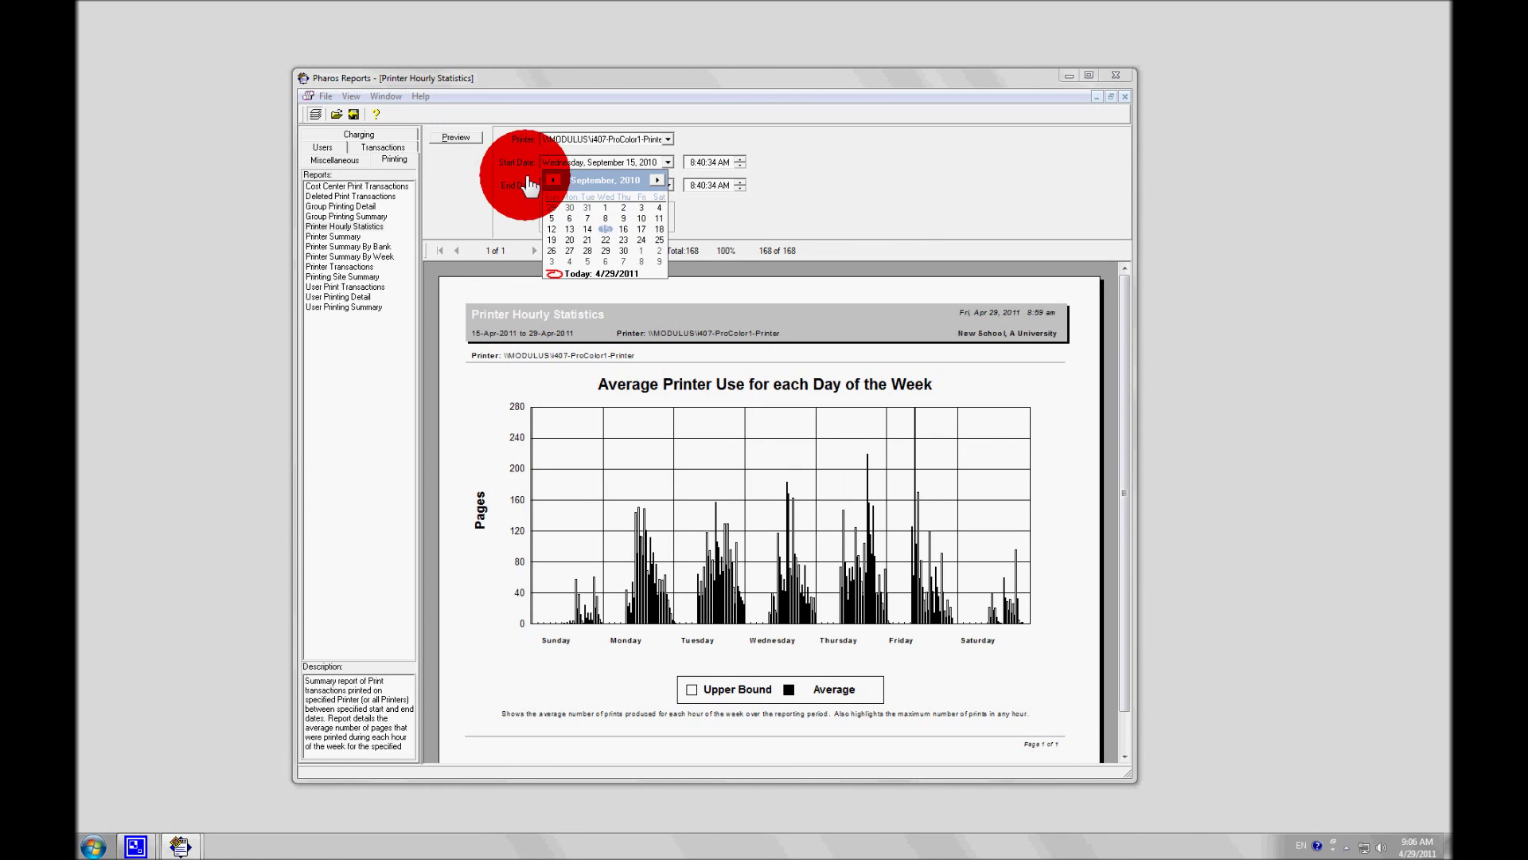
{"action": "left_click", "coordinate": [554, 181]}
{"action": "left_click", "coordinate": [554, 181]}
{"action": "left_click", "coordinate": [554, 182]}
{"action": "left_click", "coordinate": [554, 181]}
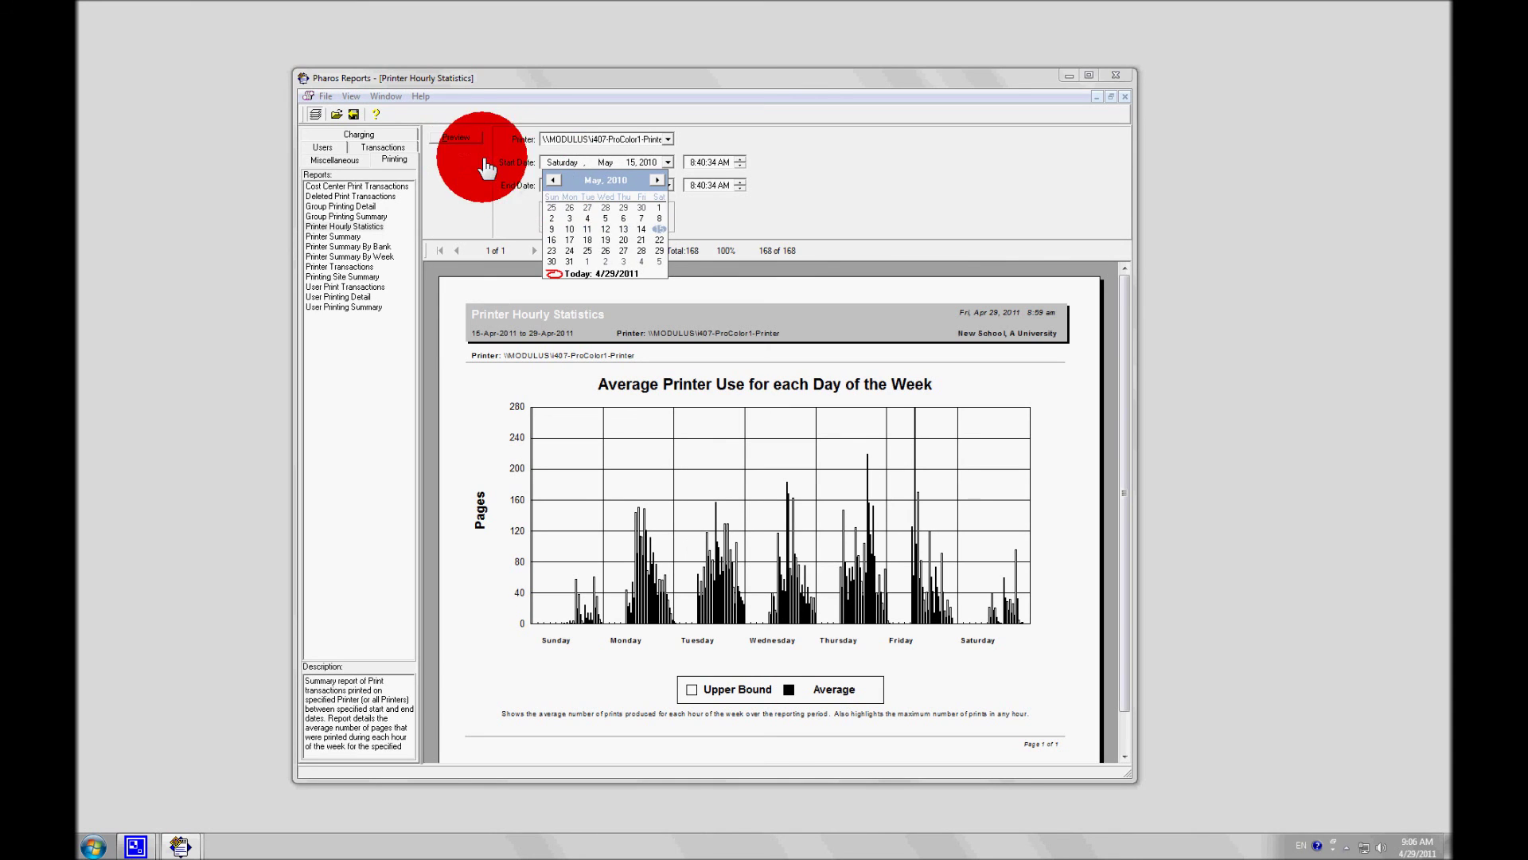
{"action": "left_click", "coordinate": [470, 147]}
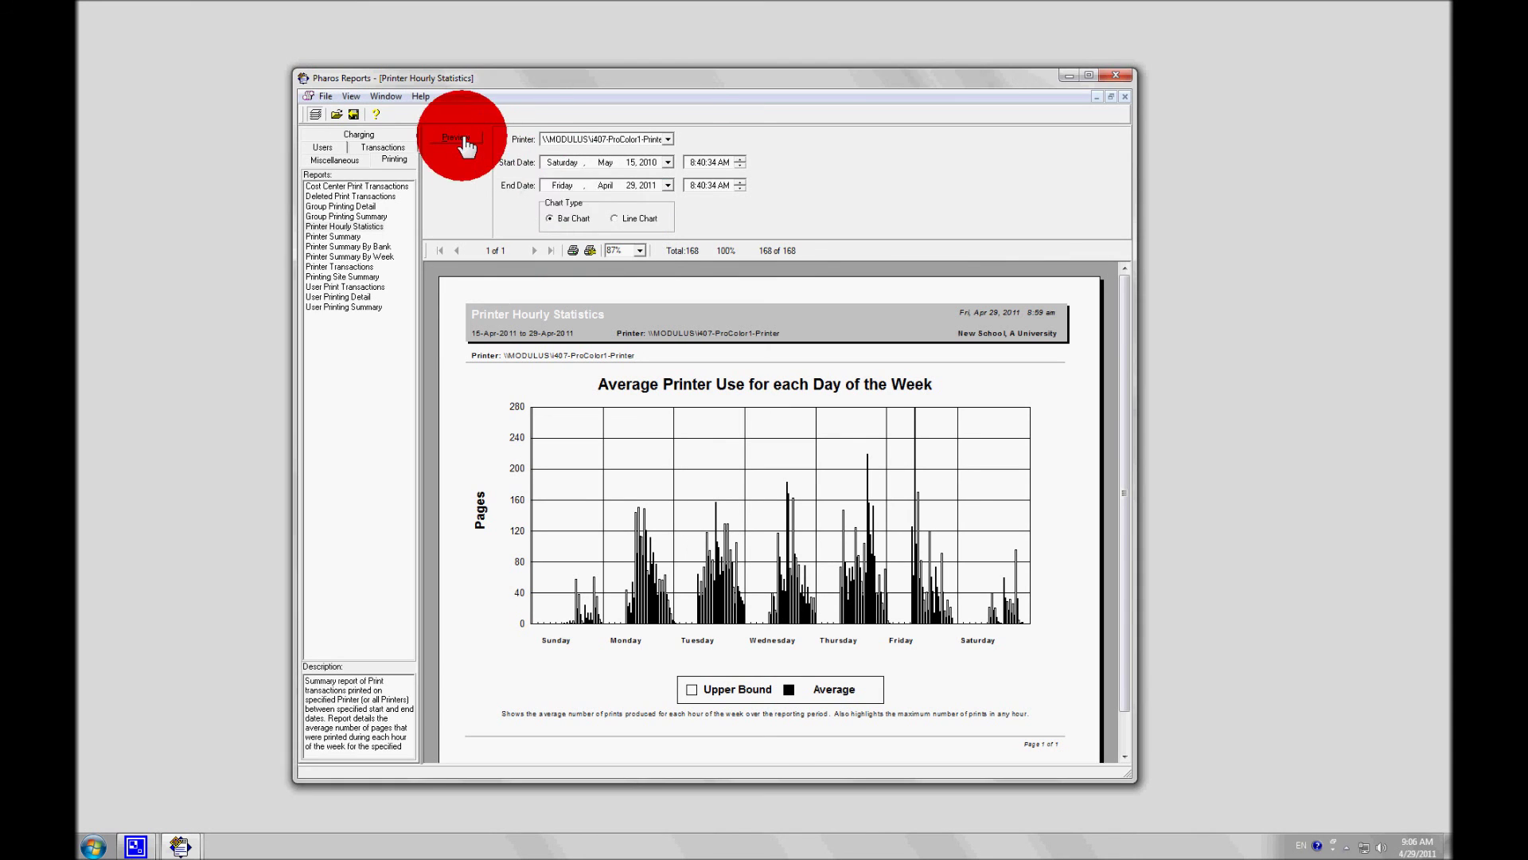
{"action": "left_click", "coordinate": [668, 162]}
{"action": "left_click", "coordinate": [555, 182]}
{"action": "left_click", "coordinate": [555, 182]}
{"action": "left_click", "coordinate": [555, 181]}
{"action": "left_click", "coordinate": [555, 182]}
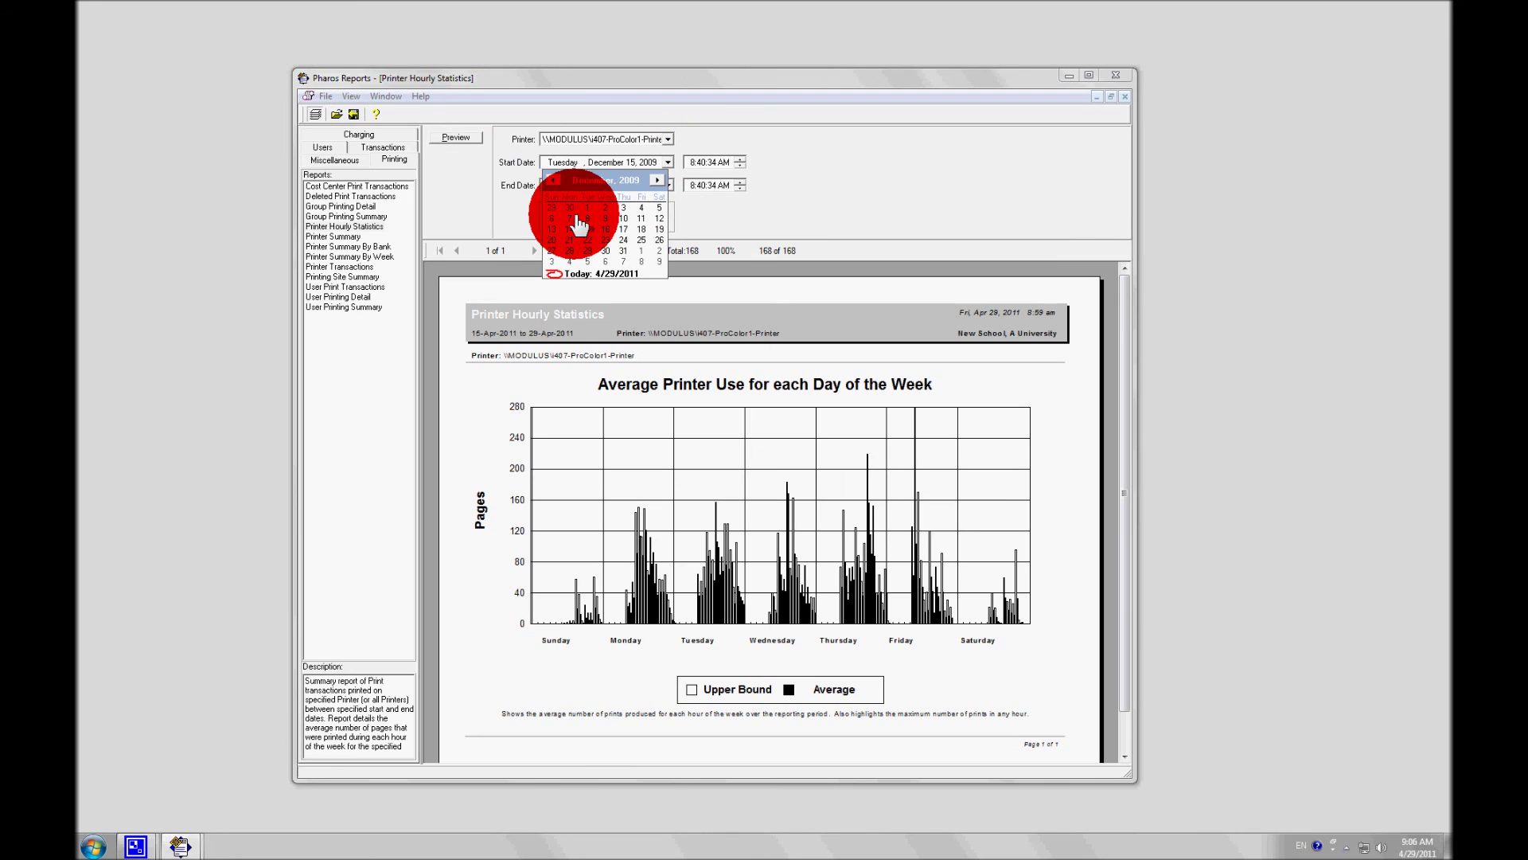
{"action": "left_click", "coordinate": [555, 181]}
{"action": "left_click", "coordinate": [555, 181]}
{"action": "left_click", "coordinate": [555, 182]}
{"action": "left_click", "coordinate": [555, 182]}
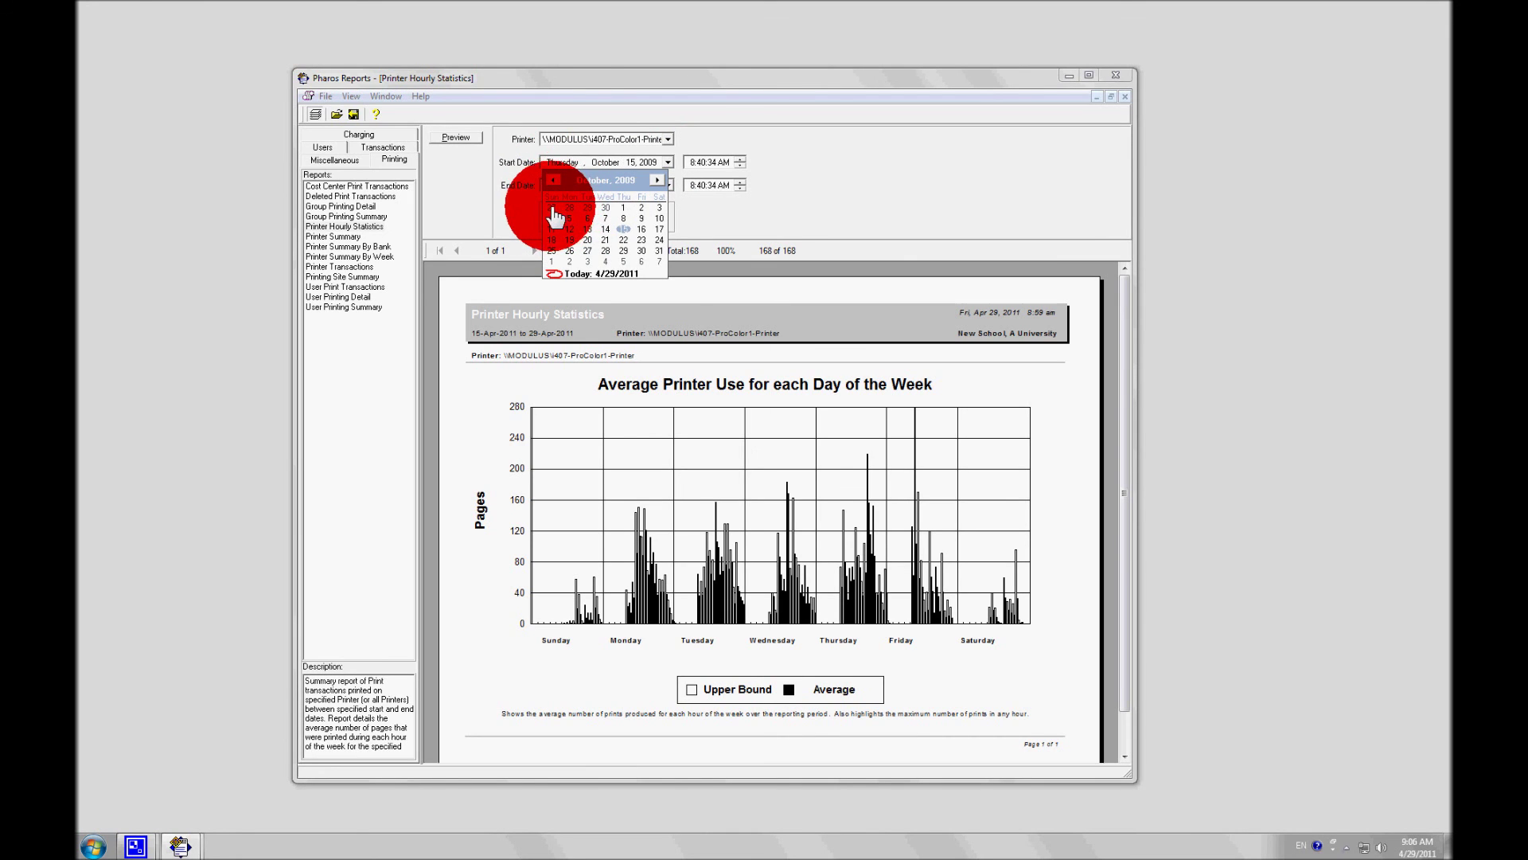
{"action": "left_click", "coordinate": [552, 250]}
{"action": "left_click", "coordinate": [473, 145]}
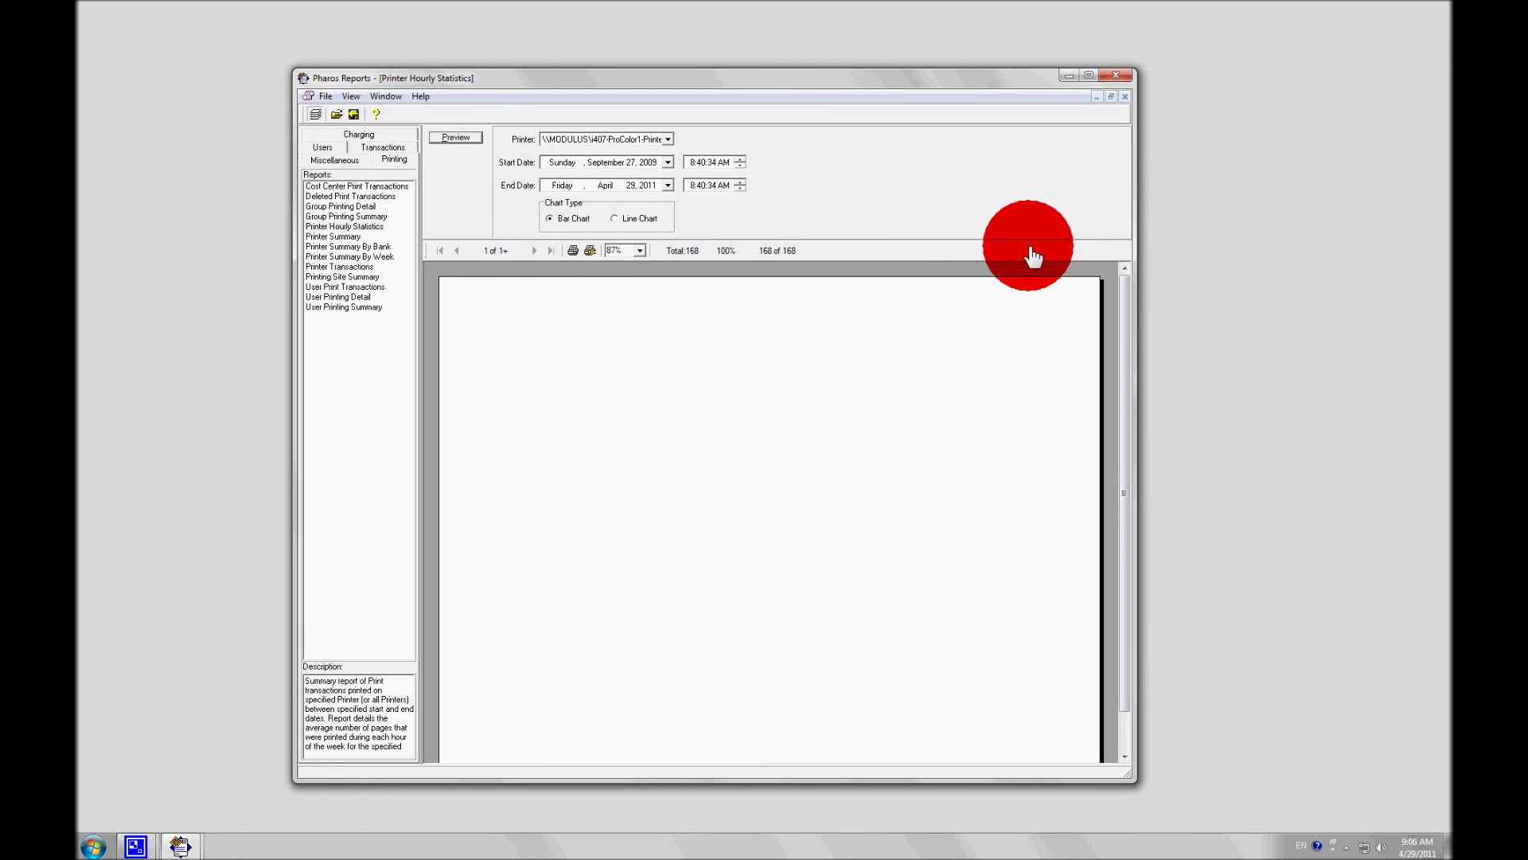